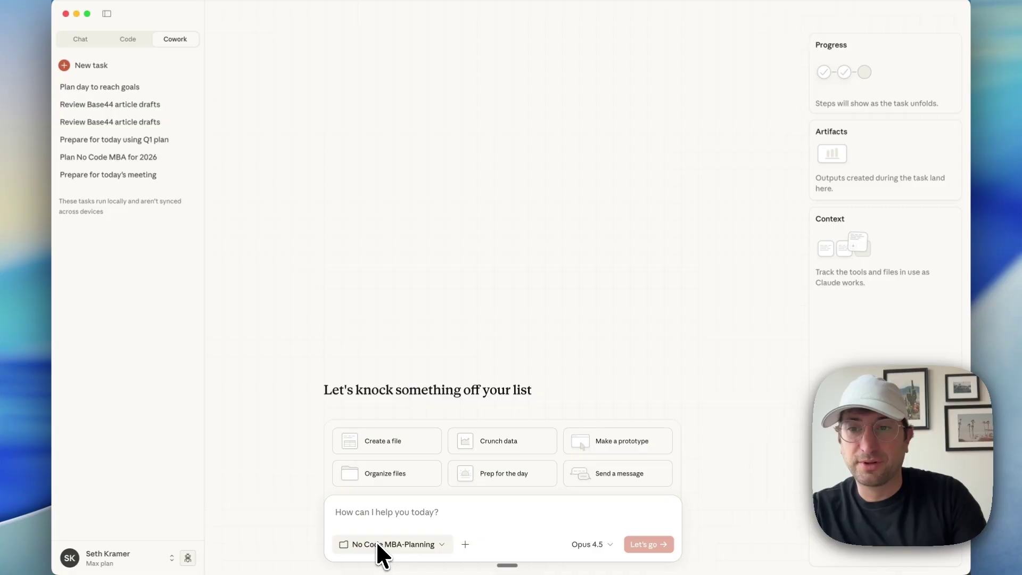
Review the planning folder's b2b-enterprise, sponsorship, paid-ads and newsletter strategy files, then return to Cowork
{"action": "left_click", "coordinate": [376, 543]}
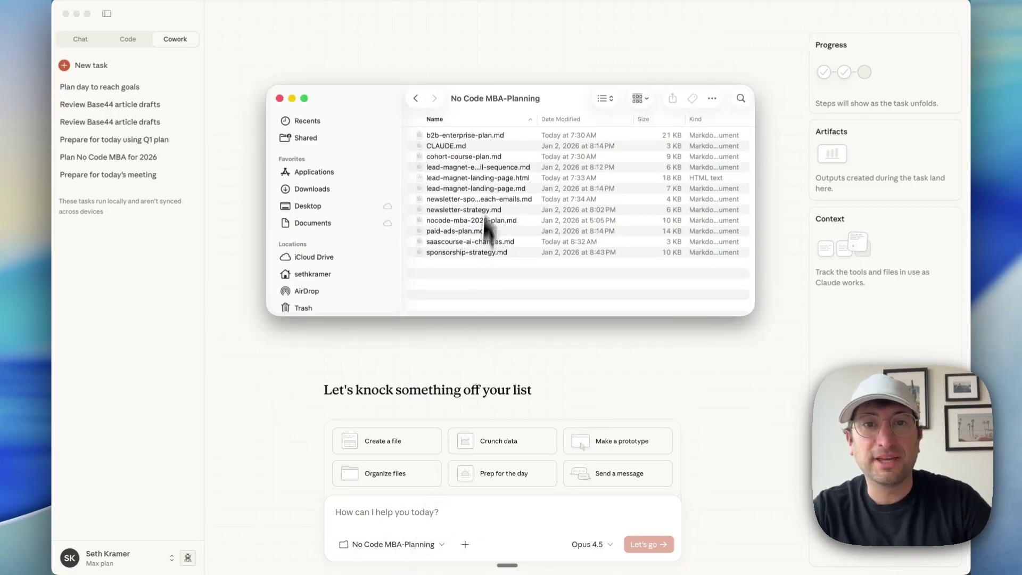
{"action": "left_click", "coordinate": [468, 137]}
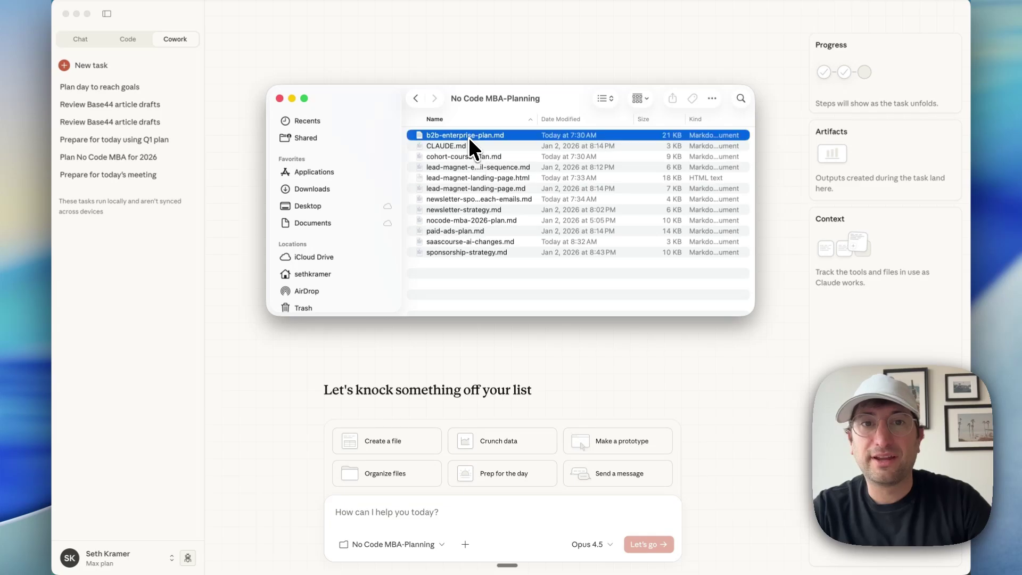
{"action": "key", "text": "Down"}
{"action": "key", "text": "Down"}
{"action": "key", "text": "Down"}
{"action": "key", "text": "Down"}
{"action": "key", "text": "Down"}
{"action": "key", "text": "Down"}
{"action": "left_click", "coordinate": [469, 230]}
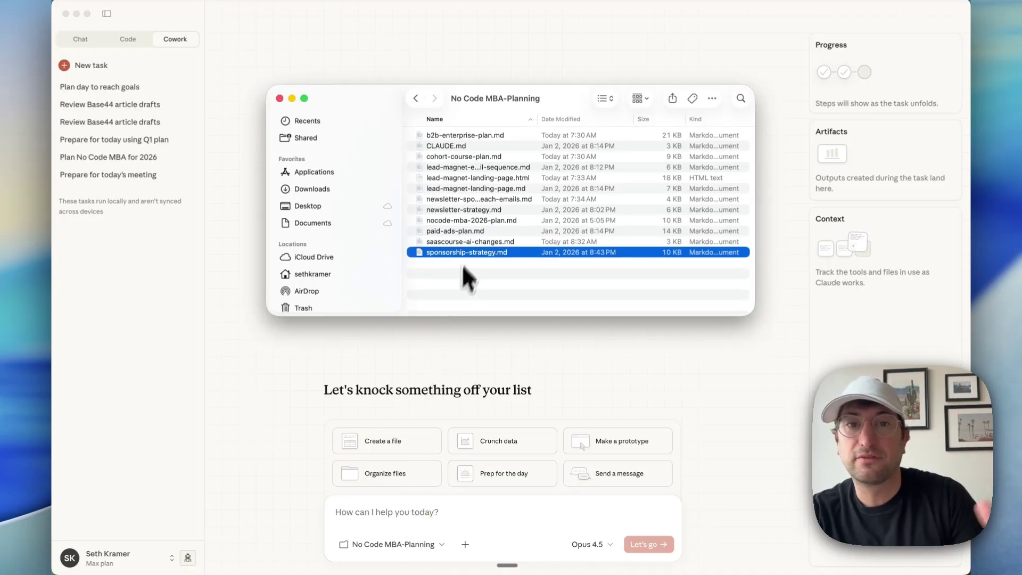
{"action": "left_click", "coordinate": [457, 231]}
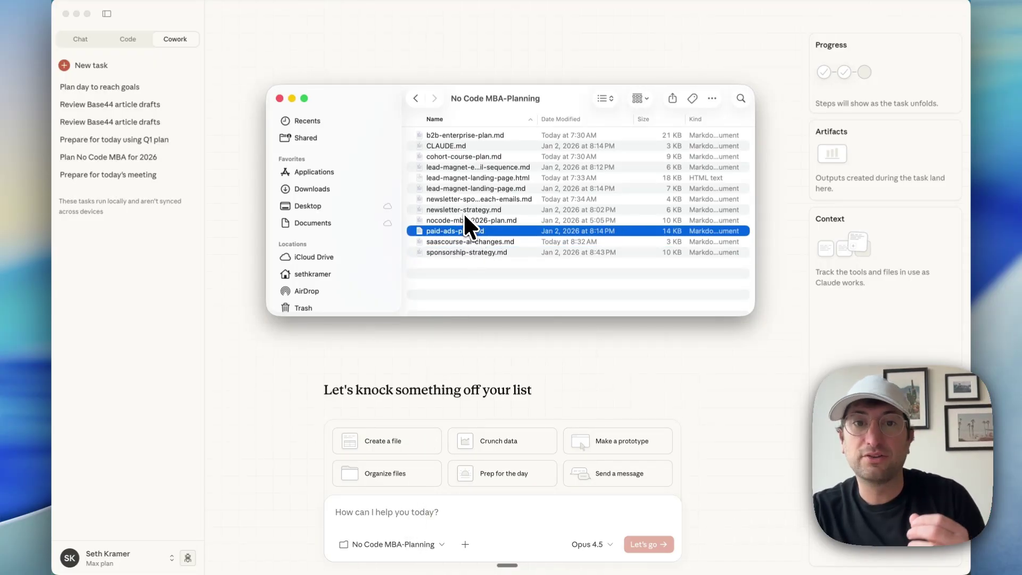
{"action": "left_click", "coordinate": [463, 210]}
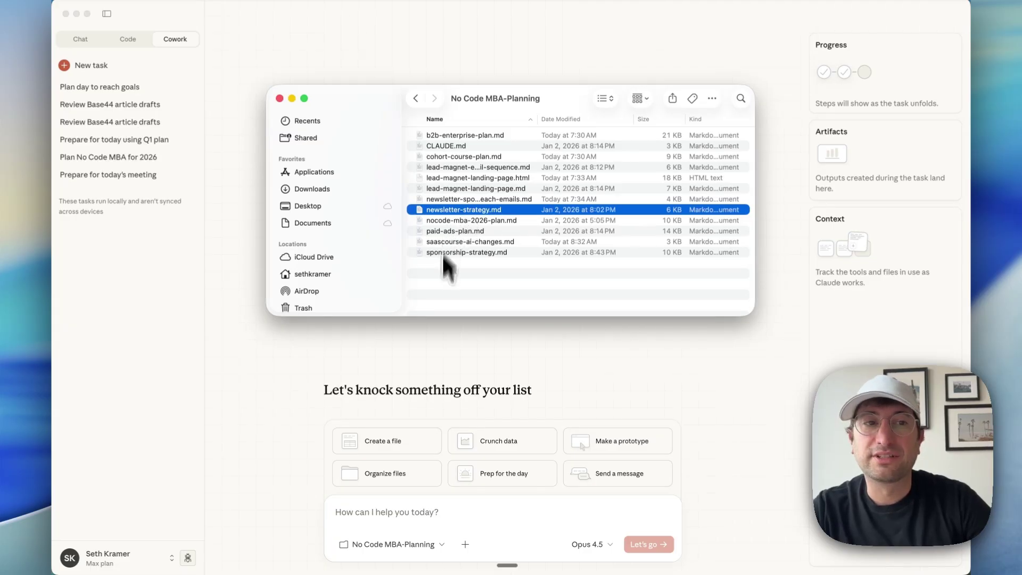
{"action": "left_click", "coordinate": [477, 361]}
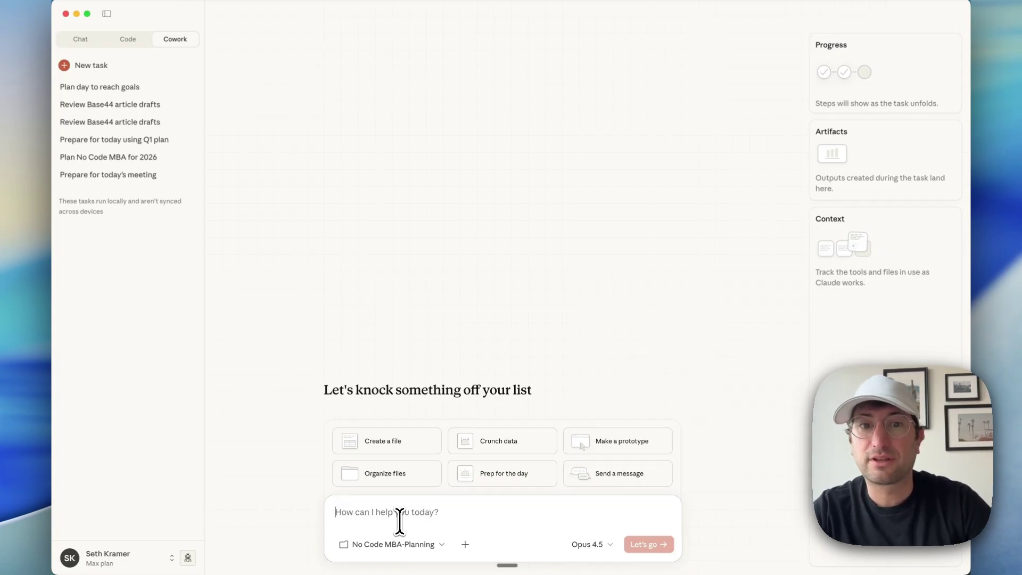
{"action": "type", "text": "Help me plan my day given what you know about what my top priorities are"}
Send the plan-my-day request and inspect the first two Reading file results
{"action": "key", "text": "Return"}
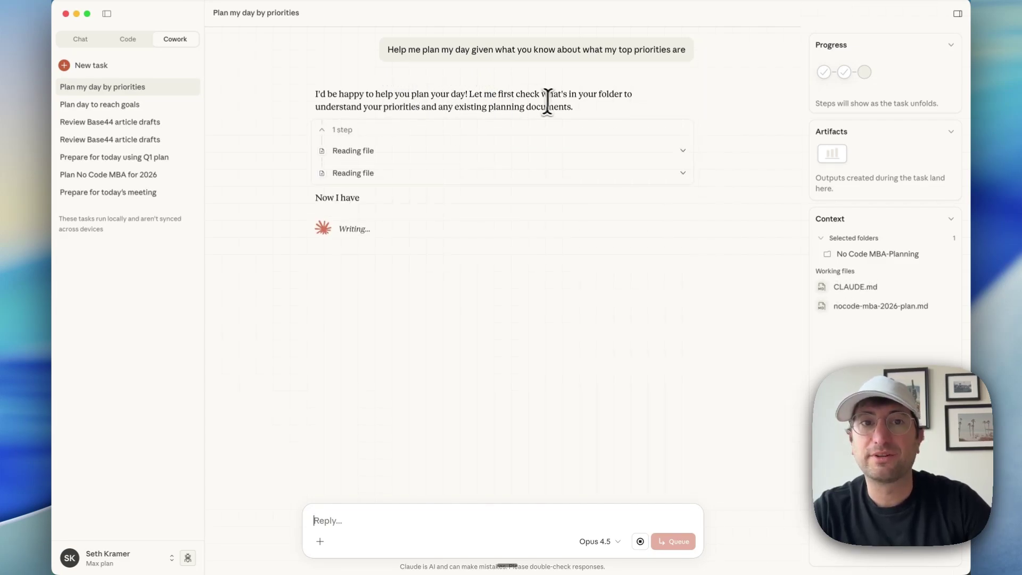
{"action": "left_click", "coordinate": [385, 152]}
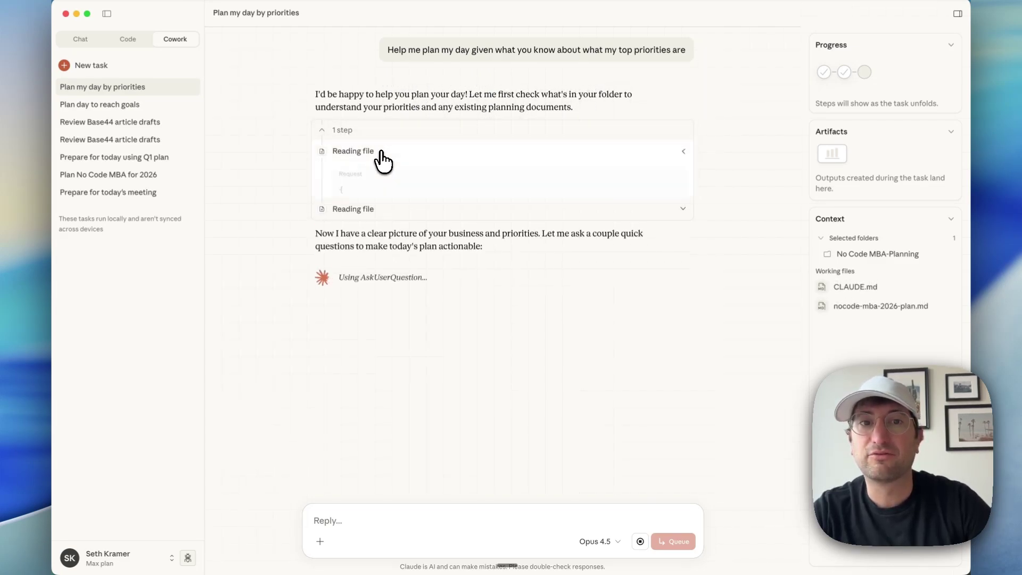
{"action": "left_click", "coordinate": [391, 192]}
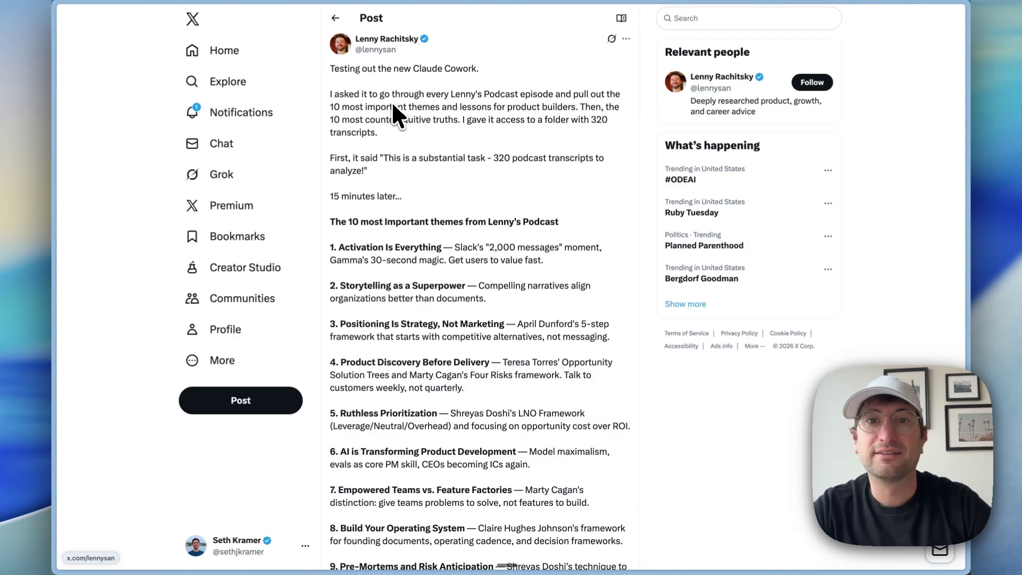
{"action": "scroll", "coordinate": [417, 239], "scroll_direction": "down", "scroll_amount": 5}
{"action": "scroll", "coordinate": [418, 259], "scroll_direction": "down", "scroll_amount": 5}
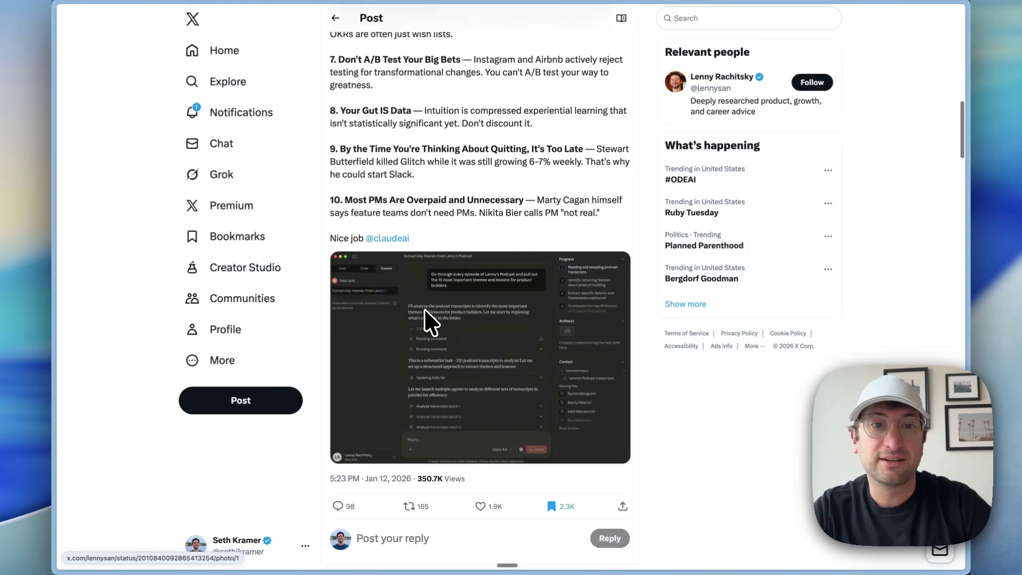
{"action": "scroll", "coordinate": [424, 316], "scroll_direction": "up", "scroll_amount": 10}
Go back from the Claude Cowork post to its author's X profile
{"action": "key", "text": "super+Left"}
{"action": "scroll", "coordinate": [431, 288], "scroll_direction": "down", "scroll_amount": 5}
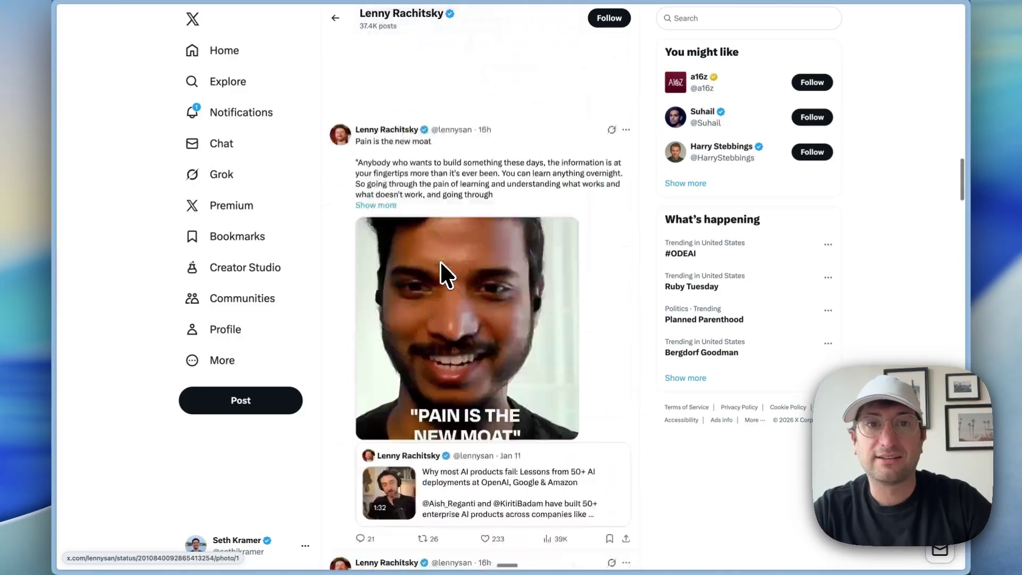
{"action": "scroll", "coordinate": [443, 272], "scroll_direction": "up", "scroll_amount": 10}
{"action": "scroll", "coordinate": [440, 256], "scroll_direction": "down", "scroll_amount": 5}
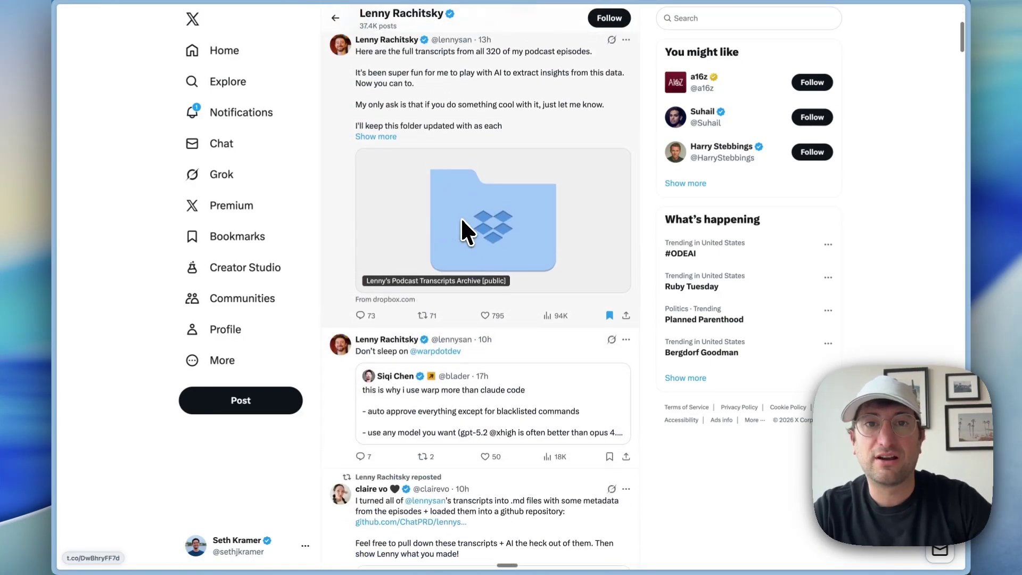
{"action": "scroll", "coordinate": [479, 223], "scroll_direction": "up", "scroll_amount": 2}
{"action": "scroll", "coordinate": [447, 200], "scroll_direction": "up", "scroll_amount": 2}
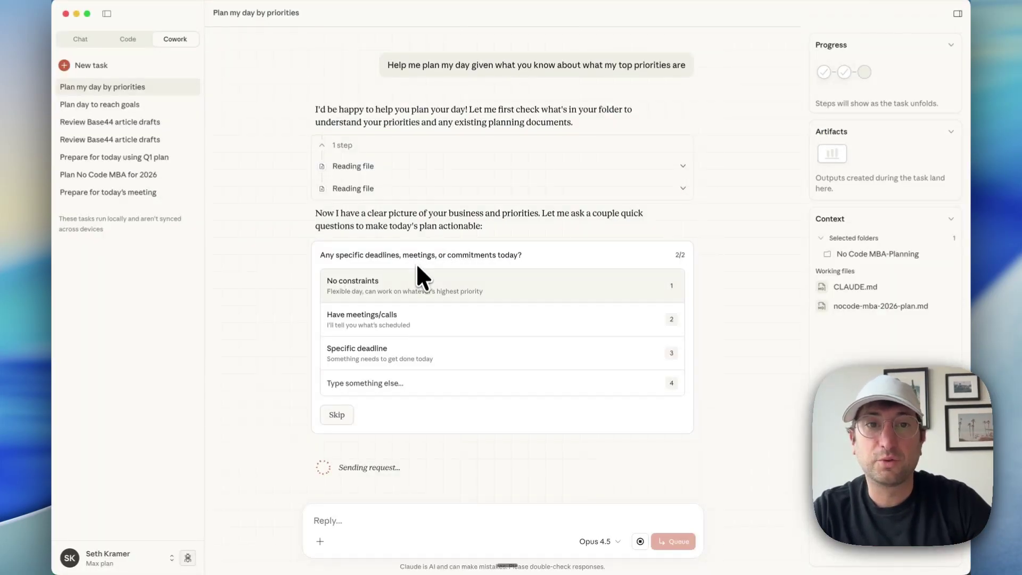
{"action": "scroll", "coordinate": [419, 315], "scroll_direction": "down", "scroll_amount": 1}
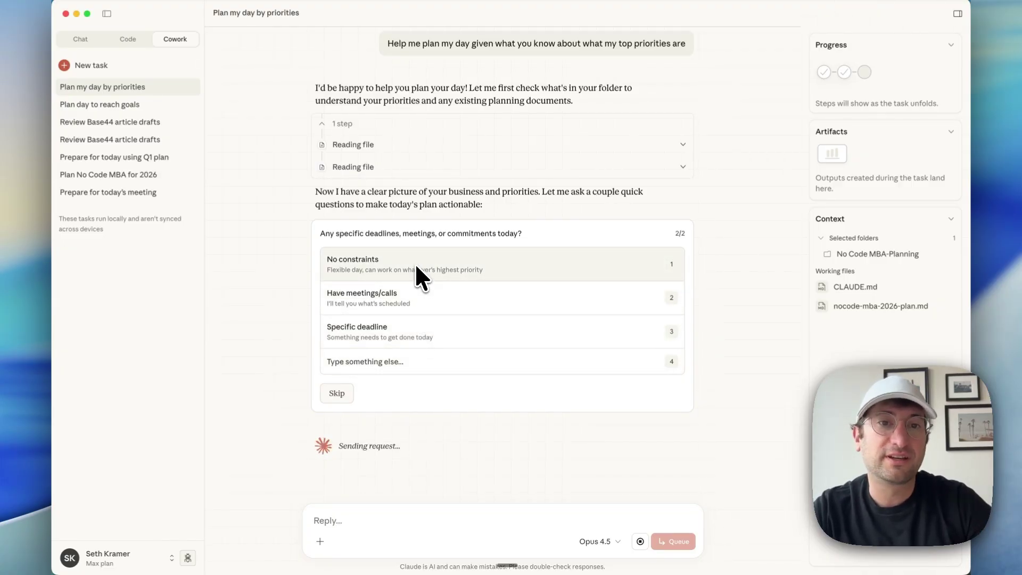
Answer 'No constraints' so Claude writes today's plan
{"action": "left_click", "coordinate": [438, 259]}
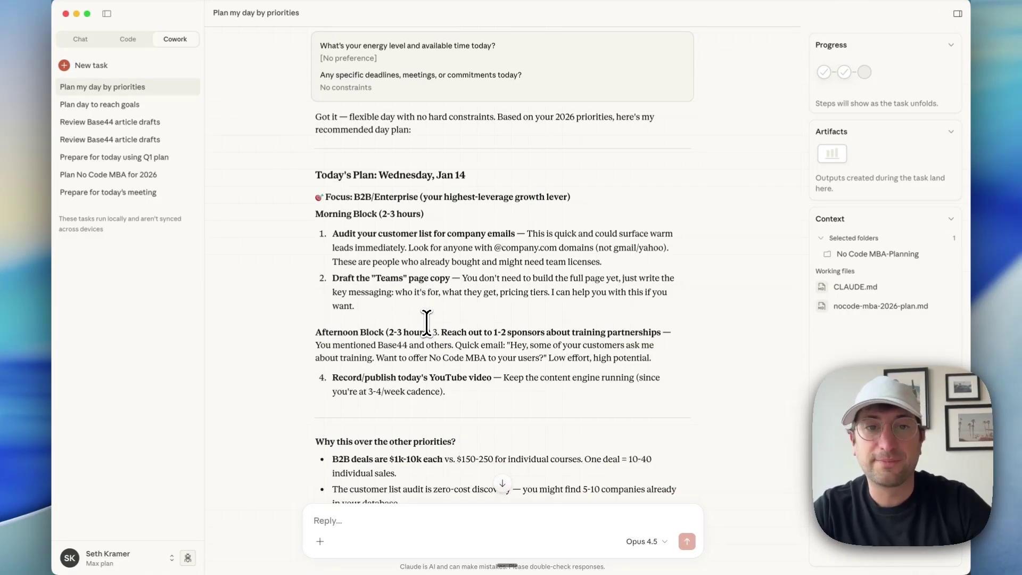
{"action": "scroll", "coordinate": [426, 320], "scroll_direction": "down", "scroll_amount": 3}
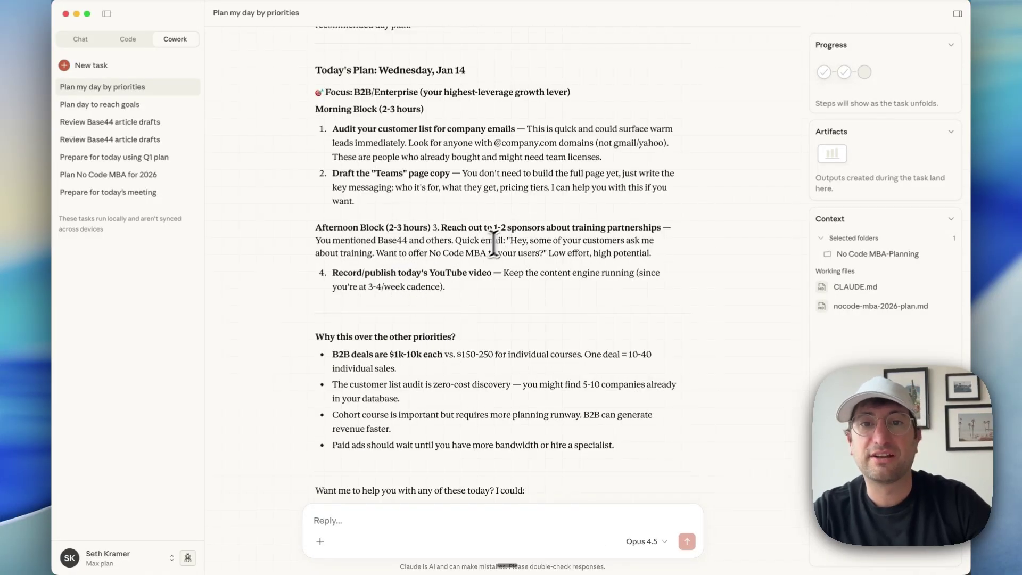
{"action": "scroll", "coordinate": [474, 249], "scroll_direction": "down", "scroll_amount": 1}
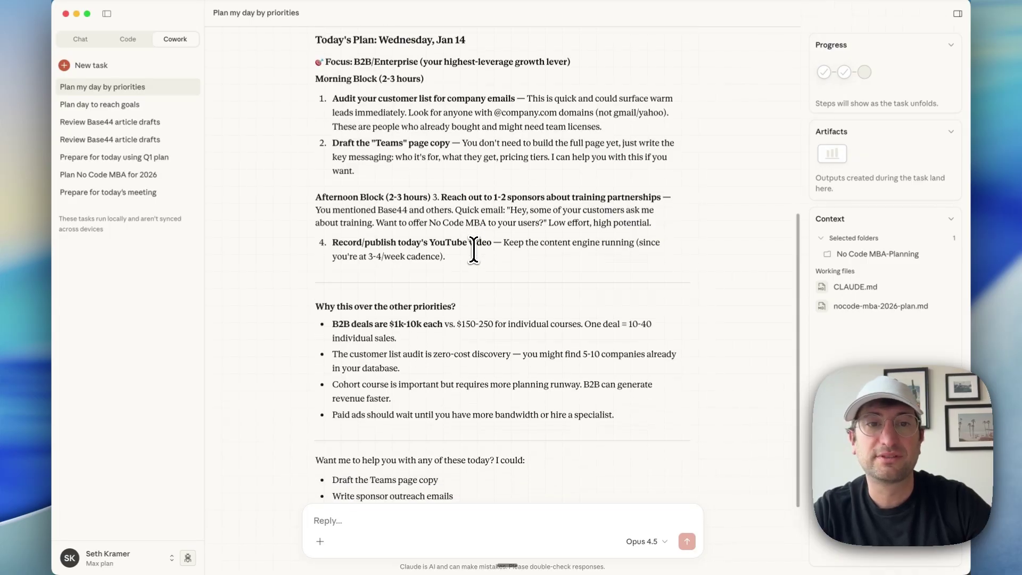
{"action": "scroll", "coordinate": [448, 208], "scroll_direction": "down", "scroll_amount": 3}
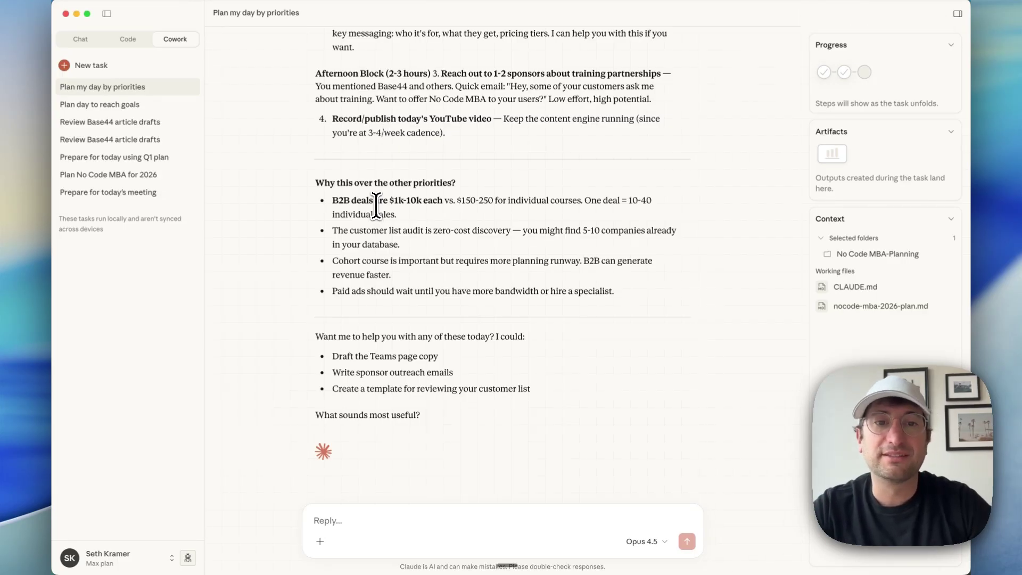
{"action": "scroll", "coordinate": [383, 423], "scroll_direction": "up", "scroll_amount": 10}
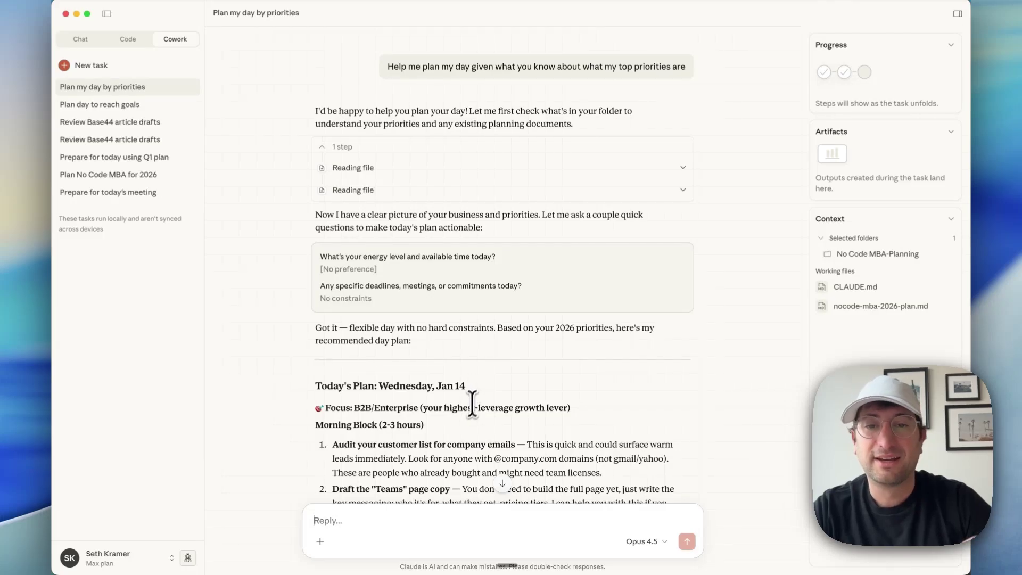
{"action": "scroll", "coordinate": [417, 461], "scroll_direction": "down", "scroll_amount": 10}
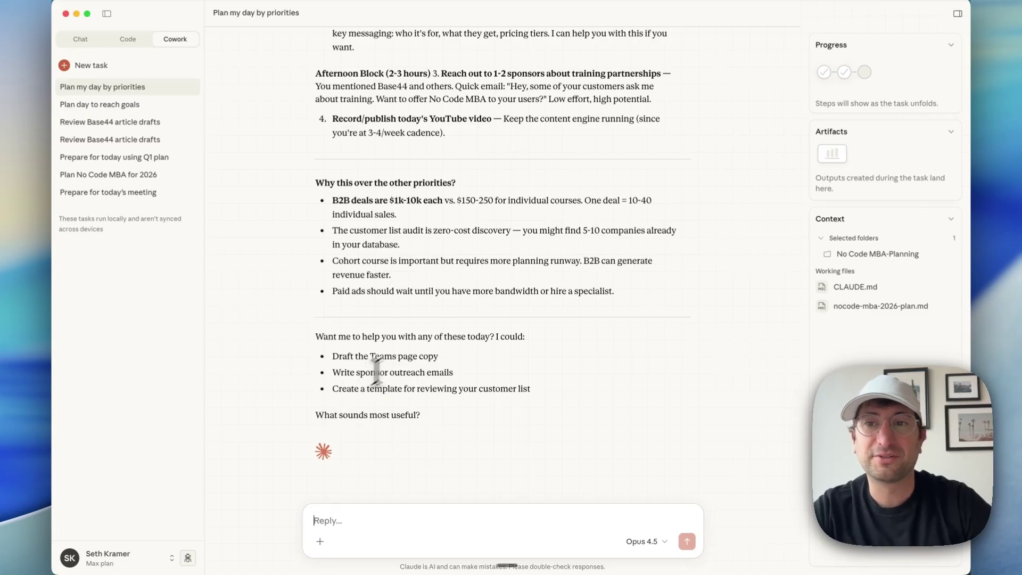
{"action": "scroll", "coordinate": [580, 381], "scroll_direction": "up", "scroll_amount": 10}
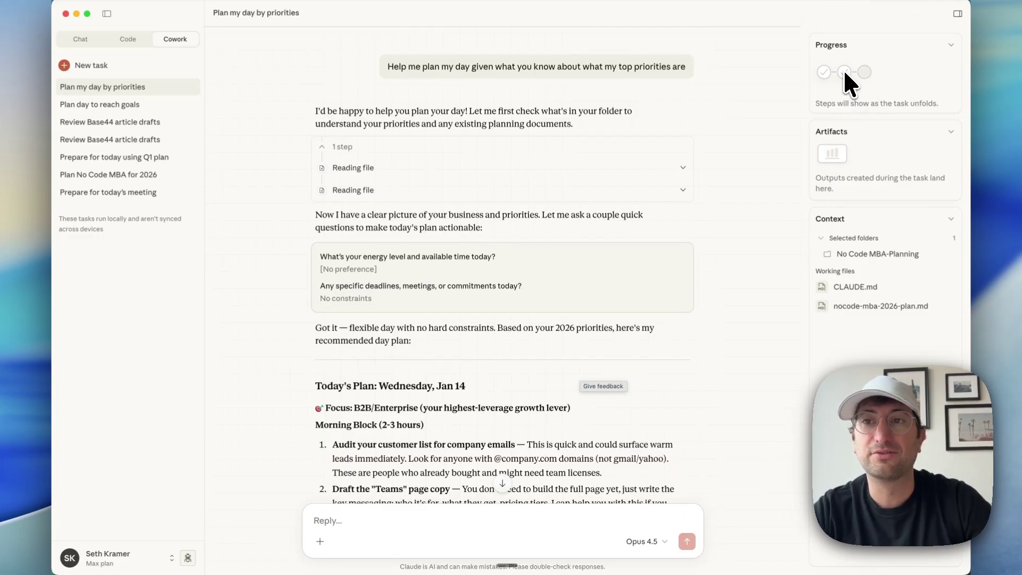
{"action": "left_click", "coordinate": [951, 49]}
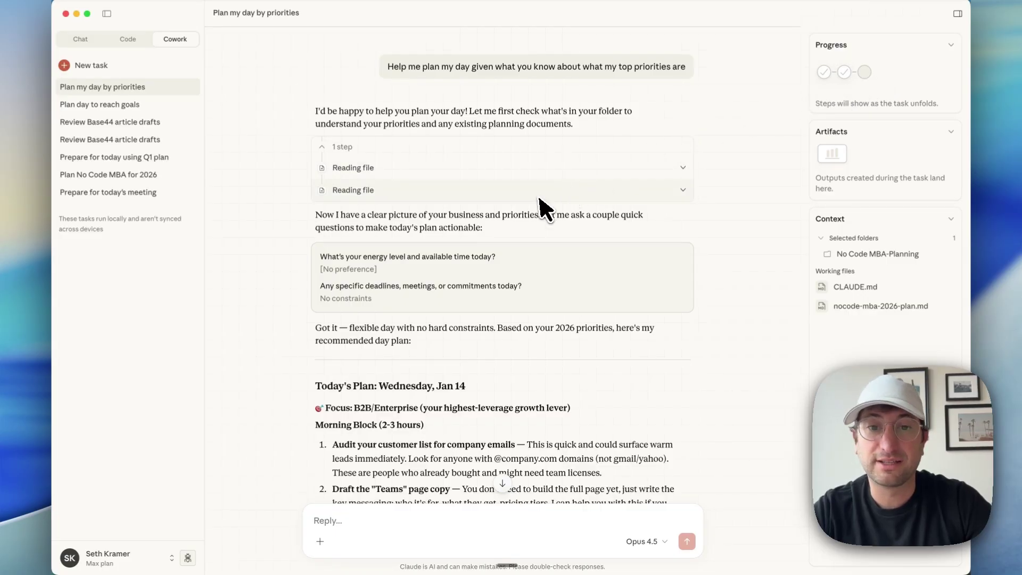
Send a follow-up asking Claude to visit the nocode.mba homepage and critique its copy
{"action": "left_click", "coordinate": [339, 521]}
{"action": "type", "text": "I'd like you to go to the home page of no code mba (nocode.mba) and give me feedback on the copy"}
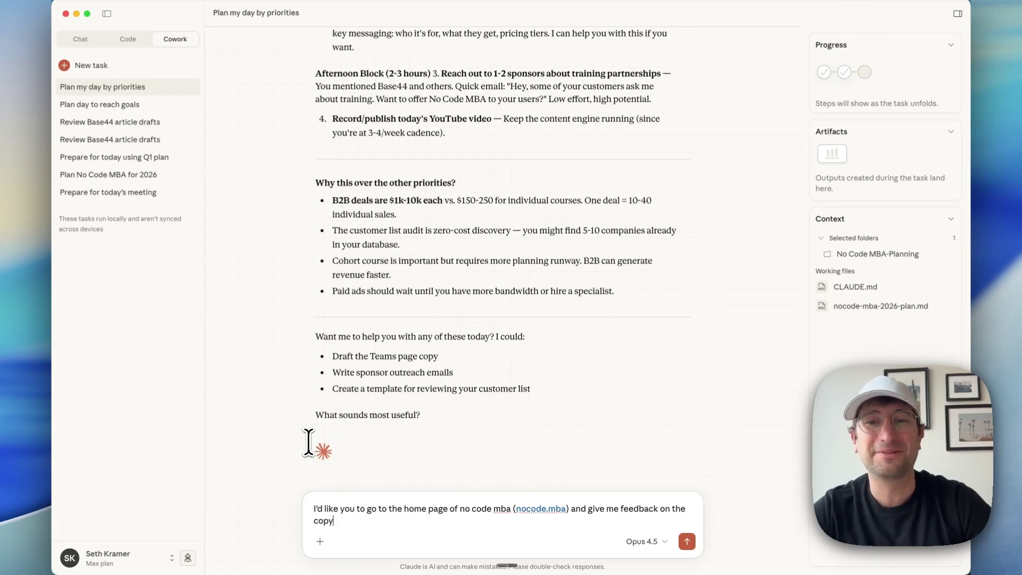
{"action": "key", "text": "Return"}
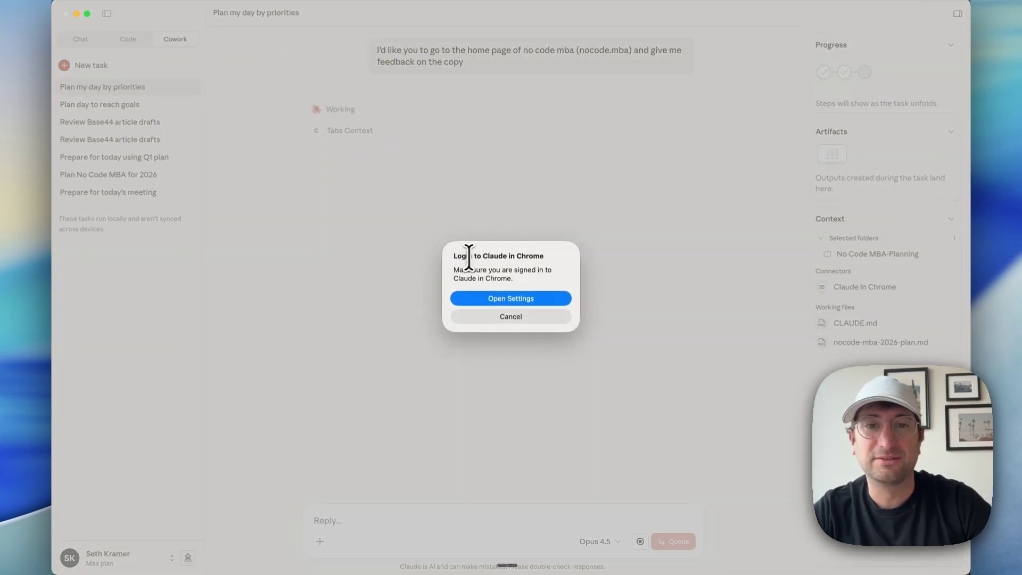
Move the Claude in Chrome settings aside and send the reply 'i am logged in, try again'
{"action": "left_click", "coordinate": [520, 296]}
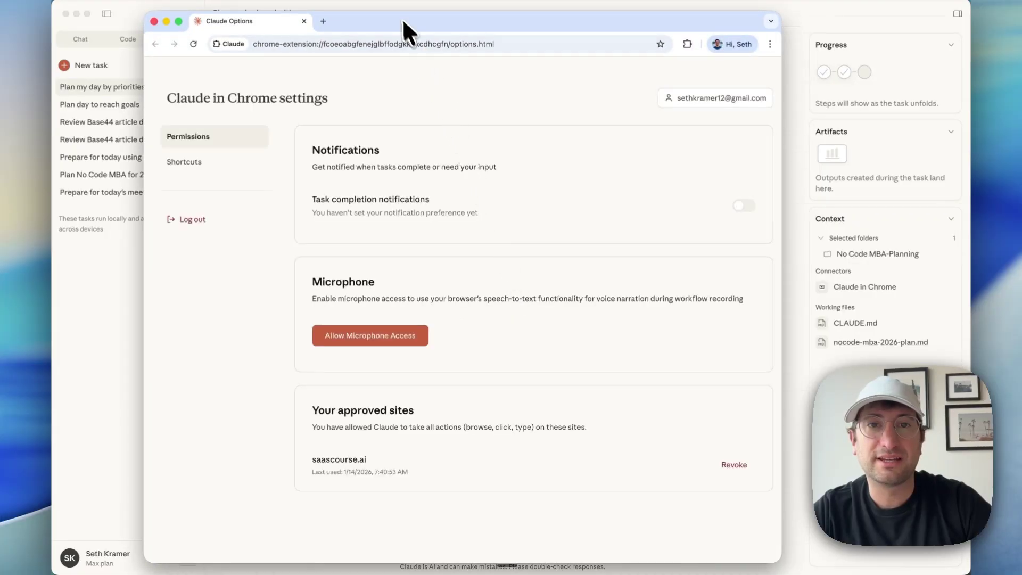
{"action": "left_click_drag", "start_coordinate": [399, 18], "coordinate": [615, 17]}
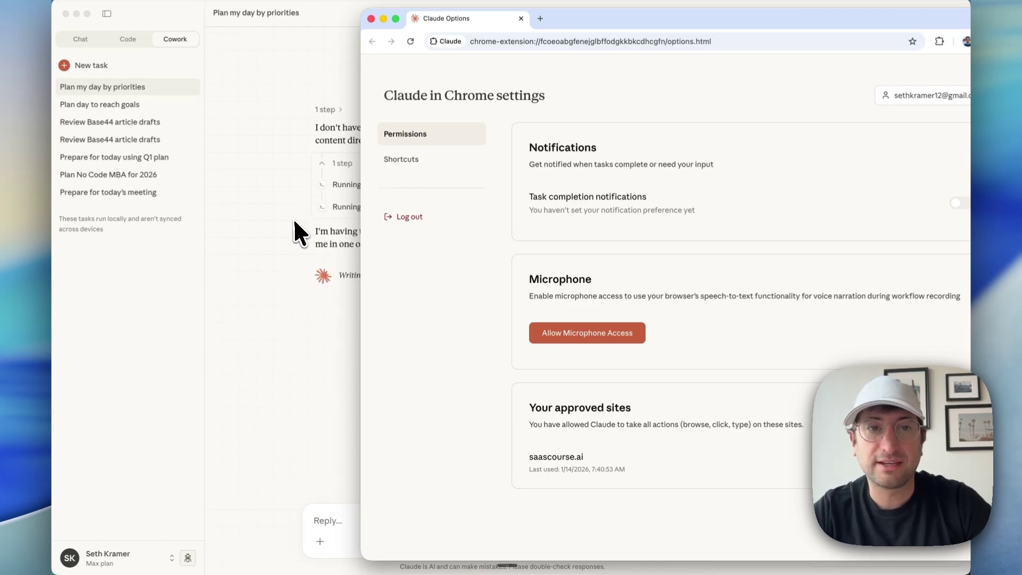
{"action": "left_click", "coordinate": [243, 288]}
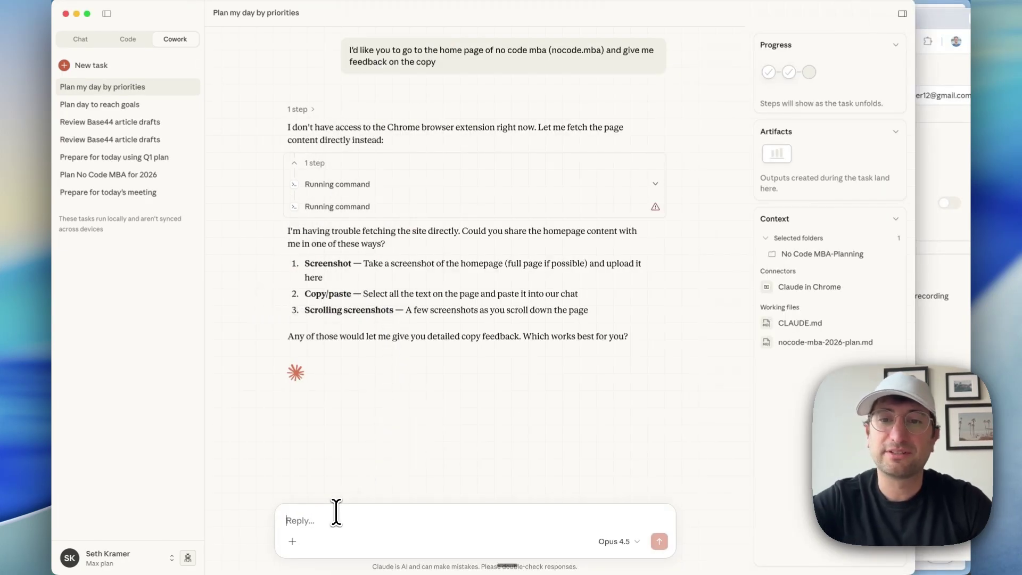
{"action": "type", "text": "I"}
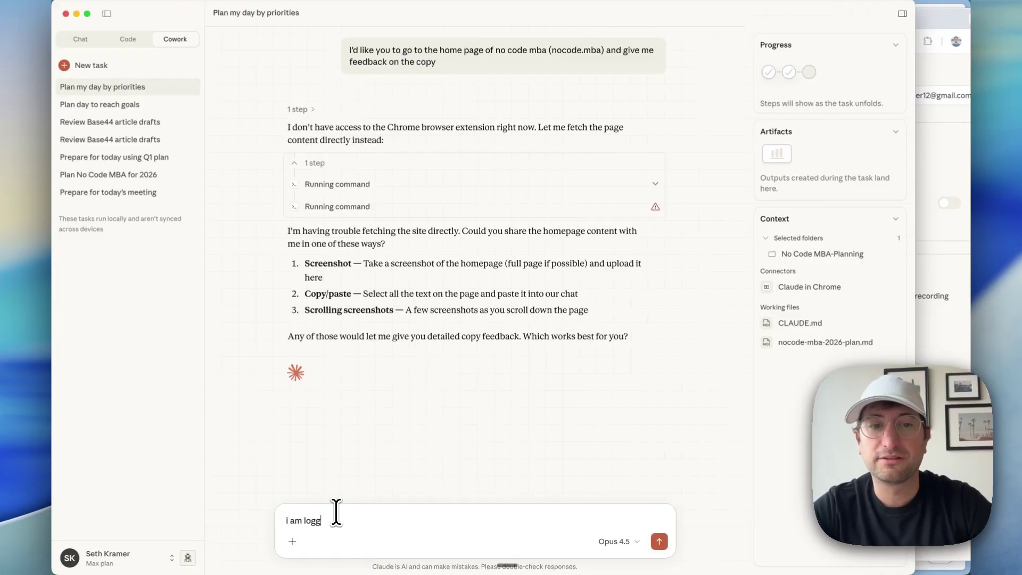
{"action": "type", "text": "again"}
{"action": "key", "text": "Return"}
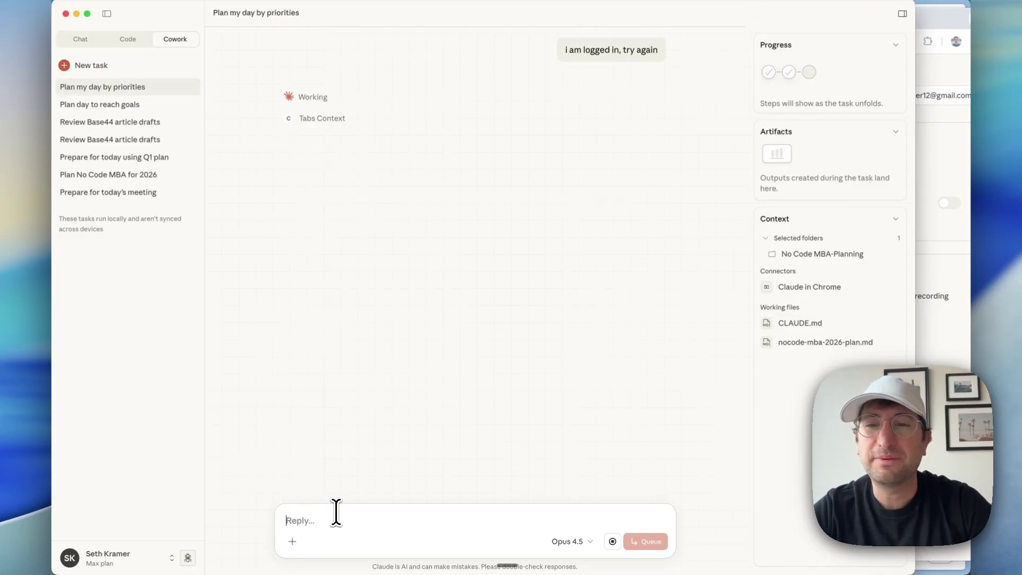
Bring Chrome forward and allow Claude to navigate to nocode.mba
{"action": "left_click", "coordinate": [939, 13]}
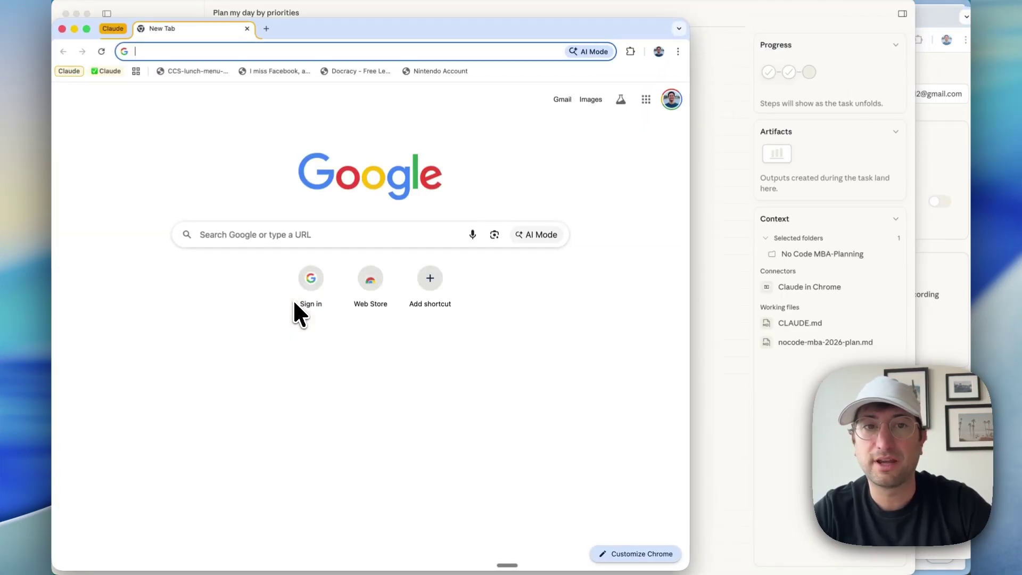
{"action": "left_click_drag", "start_coordinate": [367, 29], "coordinate": [646, 16]}
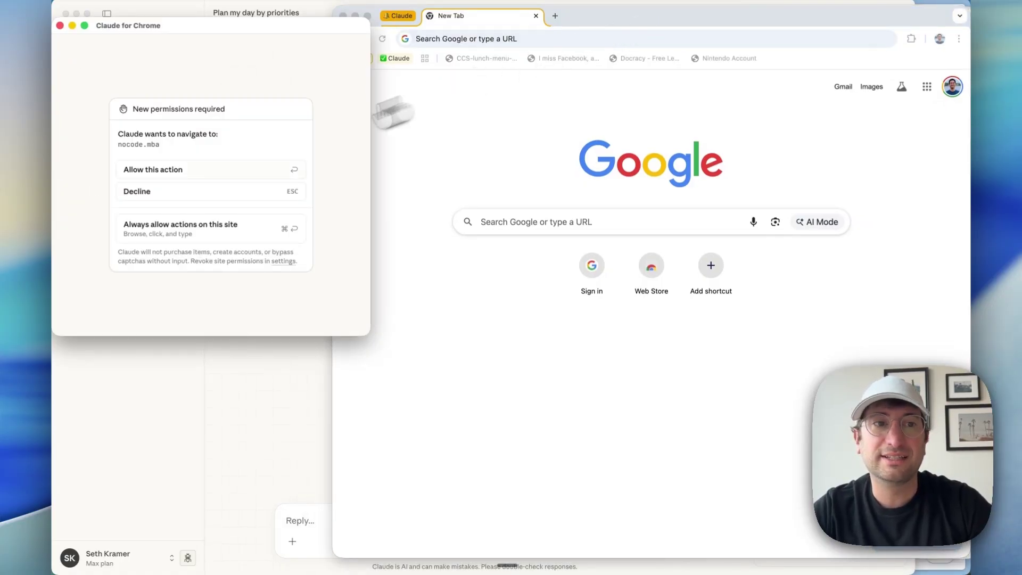
{"action": "left_click", "coordinate": [201, 174]}
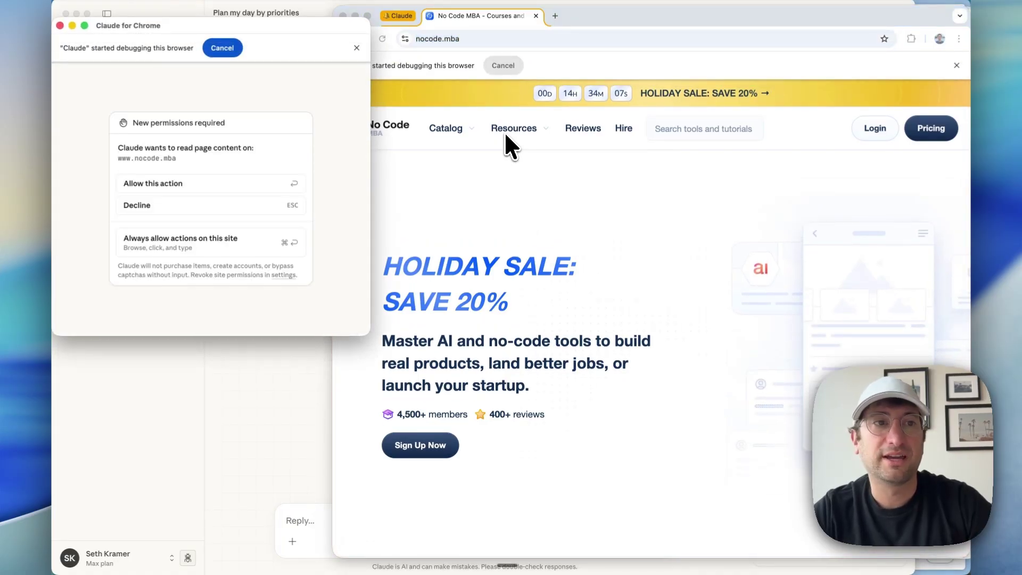
{"action": "left_click_drag", "start_coordinate": [167, 40], "coordinate": [852, 108]}
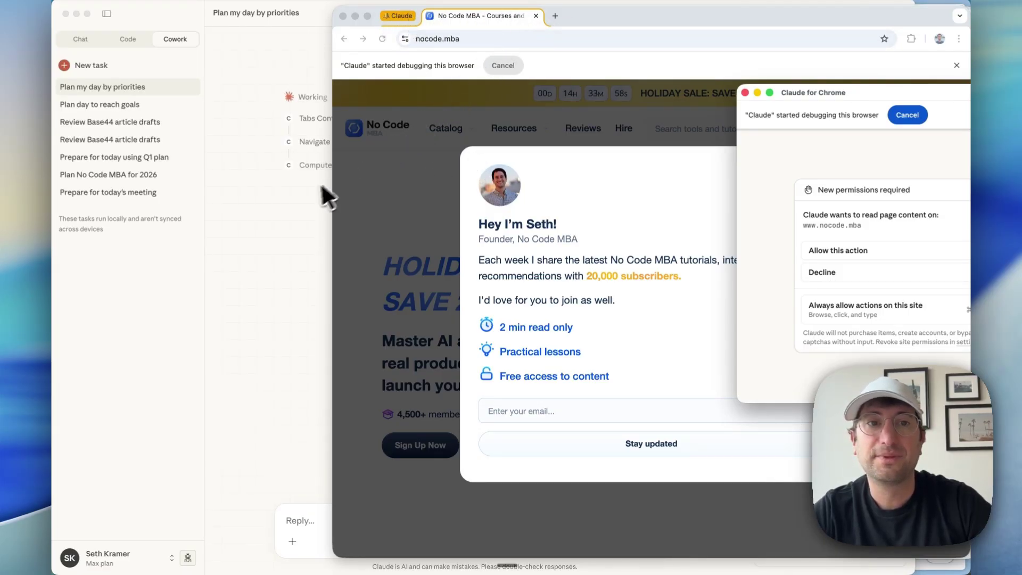
Rearrange windows, approve Claude's page-reading requests and always allow actions on this site
{"action": "left_click", "coordinate": [304, 192]}
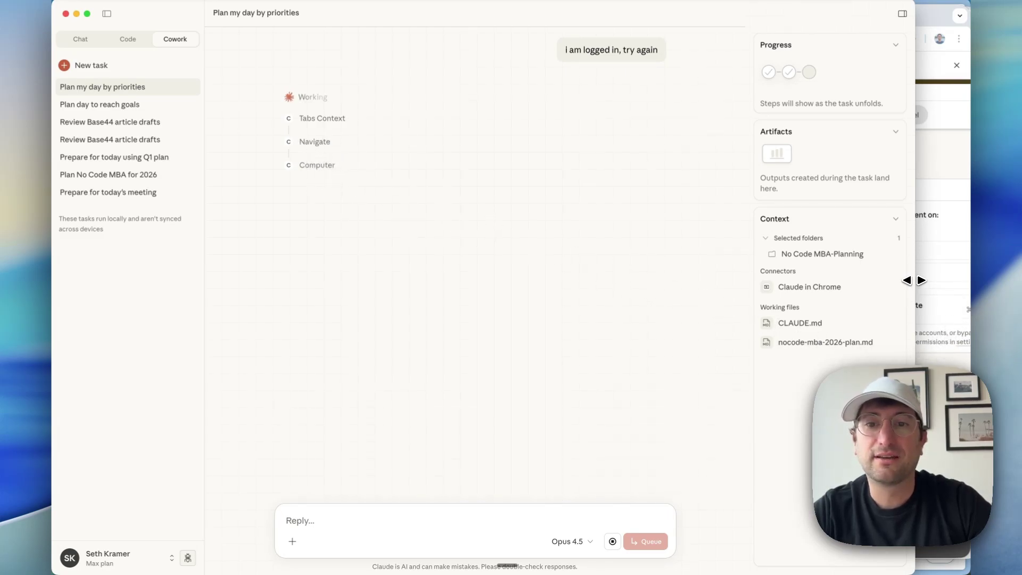
{"action": "left_click_drag", "start_coordinate": [914, 281], "coordinate": [685, 304]}
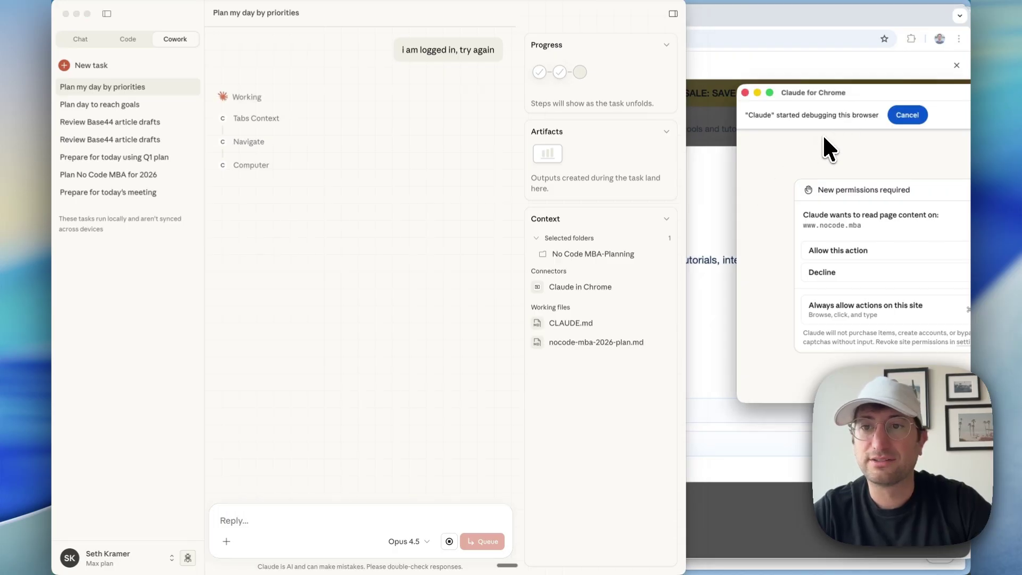
{"action": "left_click_drag", "start_coordinate": [857, 95], "coordinate": [685, 92]}
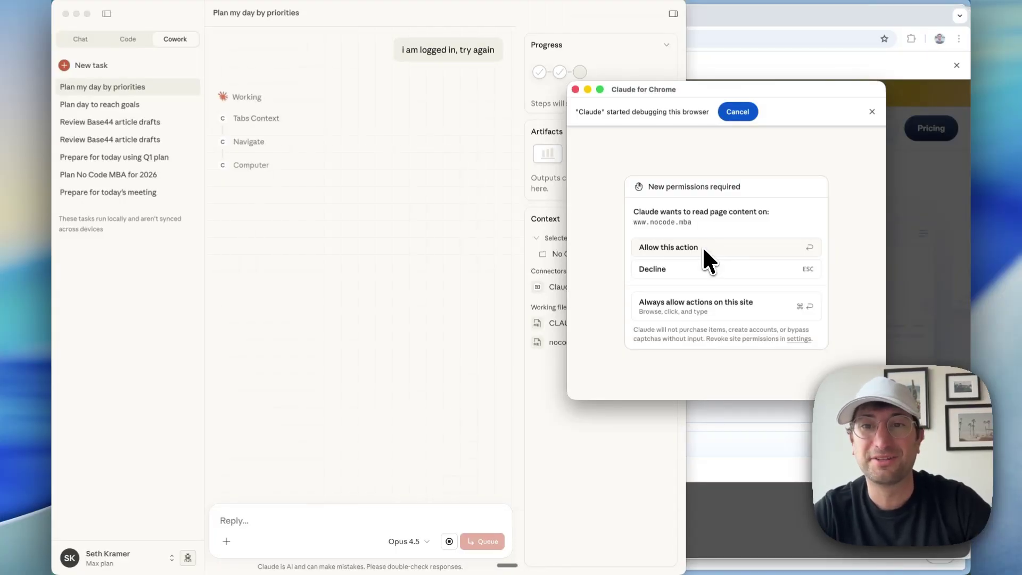
{"action": "left_click", "coordinate": [703, 244]}
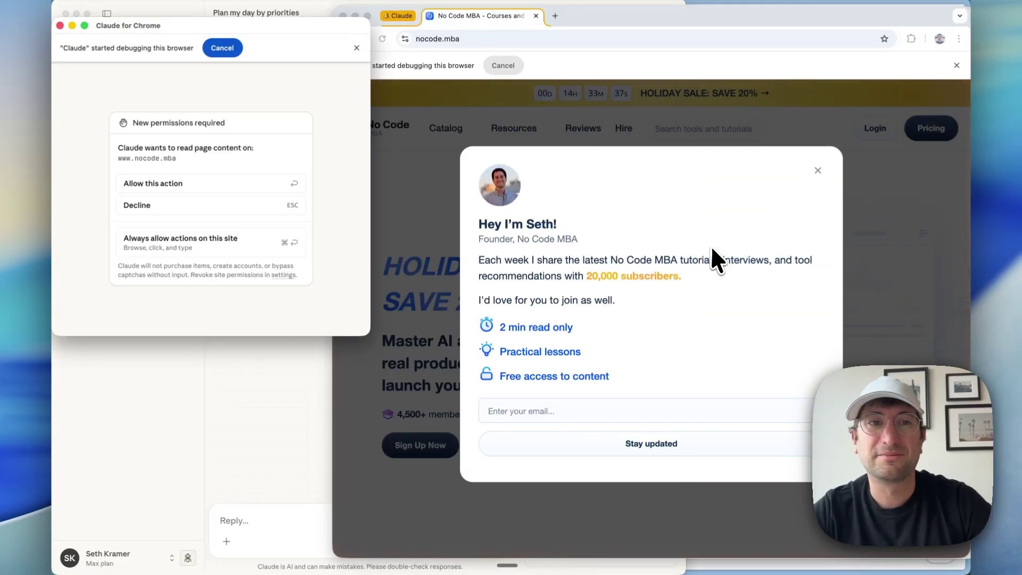
{"action": "left_click", "coordinate": [224, 185]}
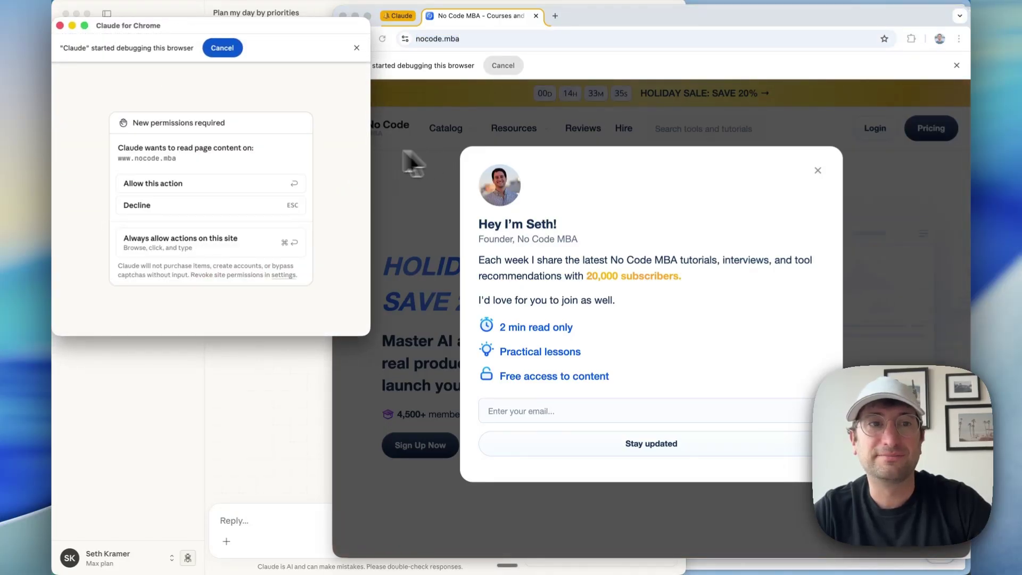
{"action": "left_click", "coordinate": [192, 186]}
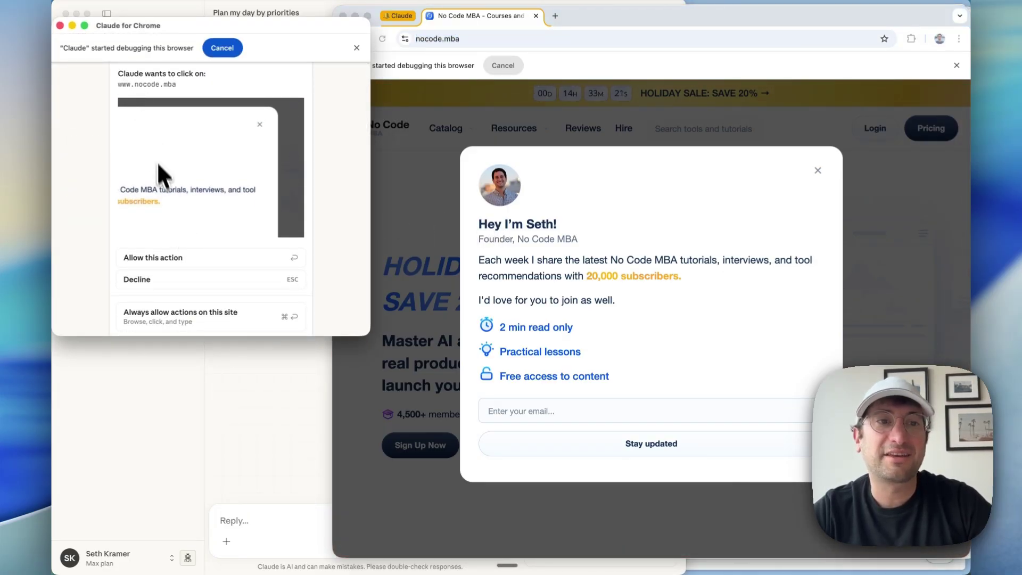
{"action": "scroll", "coordinate": [166, 198], "scroll_direction": "down", "scroll_amount": 2}
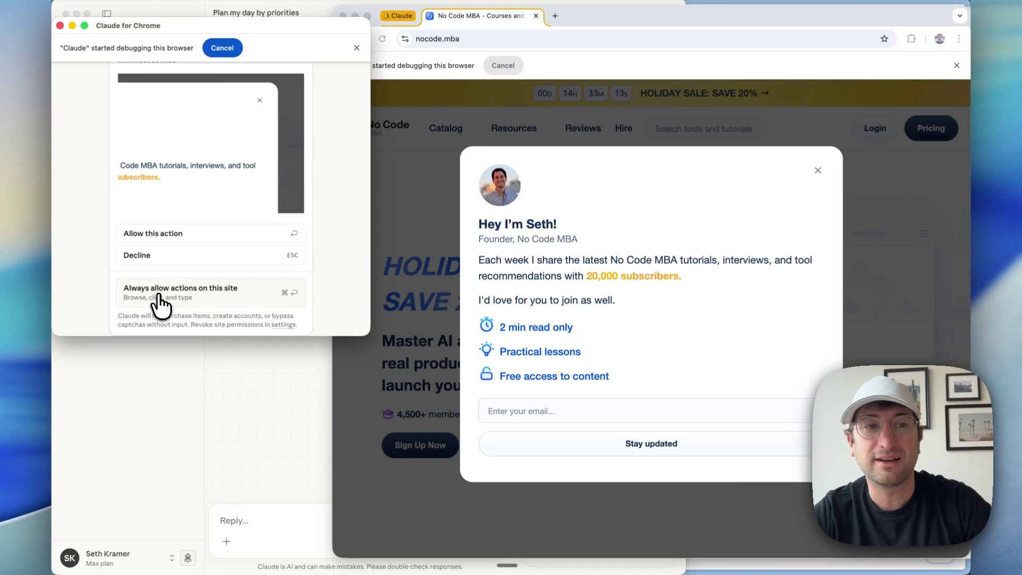
{"action": "left_click", "coordinate": [186, 303]}
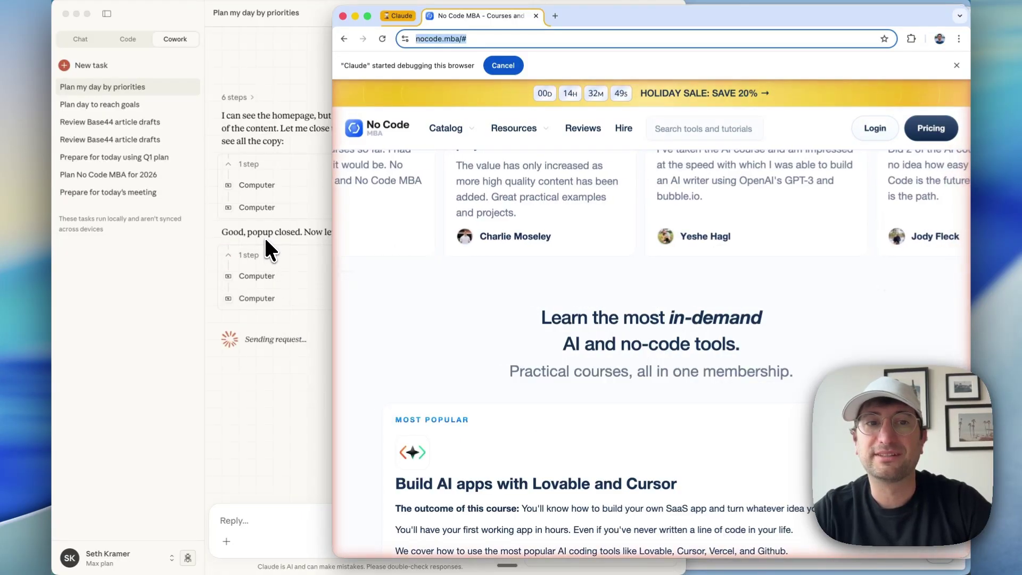
Bring the browser forward to watch Claude scroll the nocode.mba homepage
{"action": "left_click", "coordinate": [268, 240]}
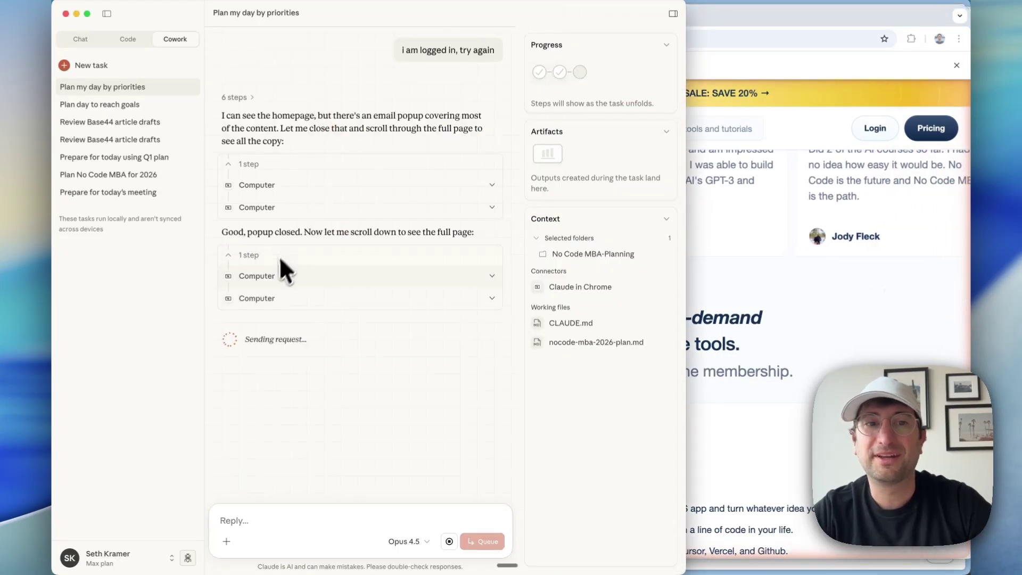
{"action": "left_click", "coordinate": [714, 246]}
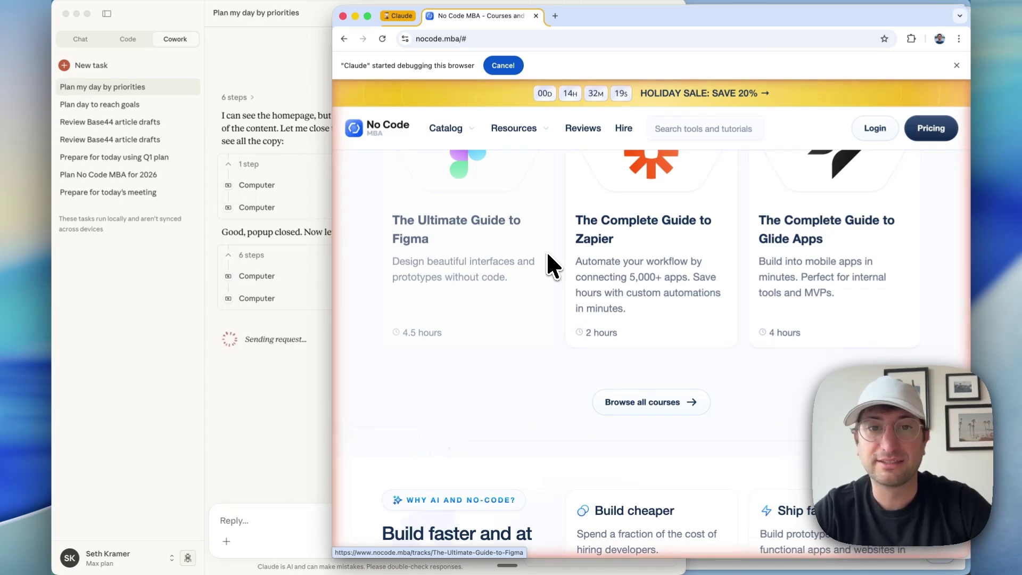
{"action": "scroll", "coordinate": [438, 181], "scroll_direction": "up", "scroll_amount": 1}
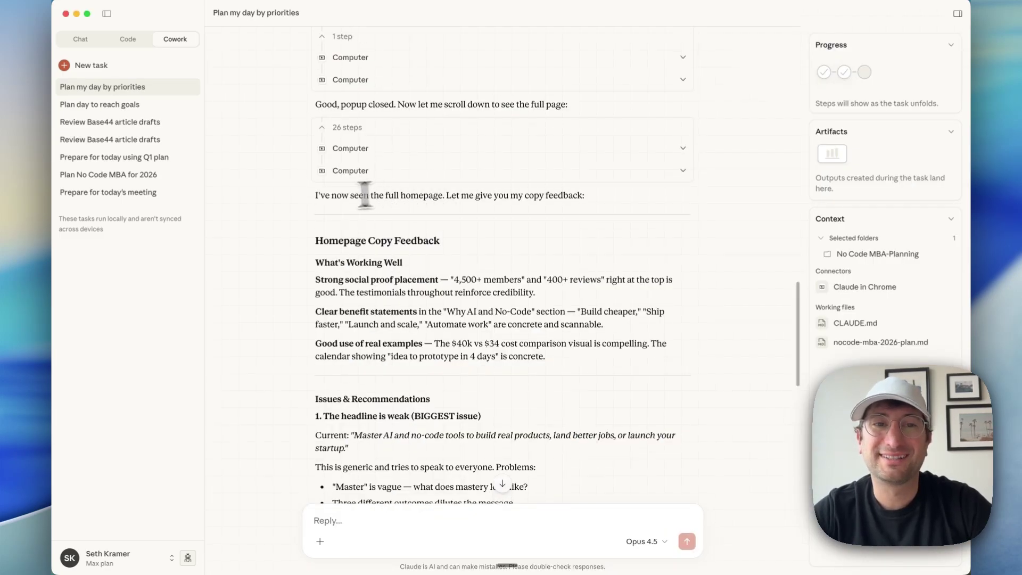
{"action": "left_click_drag", "start_coordinate": [316, 194], "coordinate": [530, 195]}
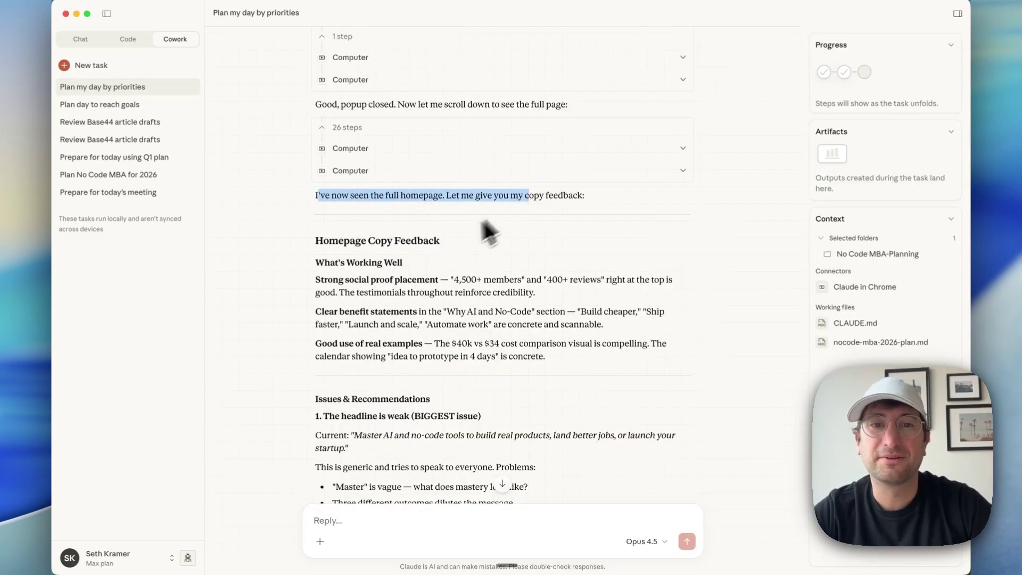
{"action": "scroll", "coordinate": [433, 262], "scroll_direction": "down", "scroll_amount": 1}
{"action": "scroll", "coordinate": [433, 251], "scroll_direction": "down", "scroll_amount": 2}
{"action": "scroll", "coordinate": [388, 294], "scroll_direction": "down", "scroll_amount": 4}
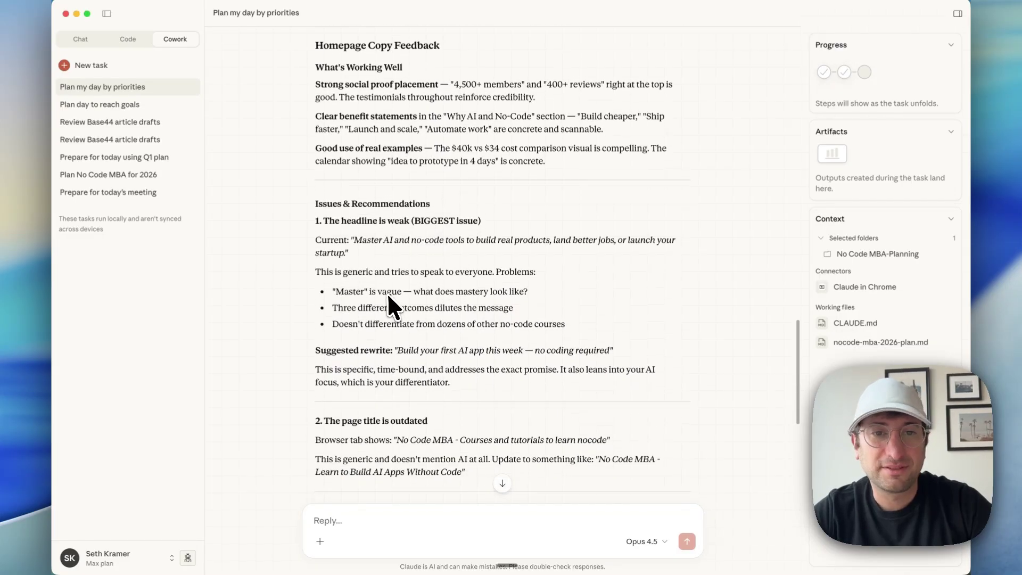
{"action": "scroll", "coordinate": [388, 294], "scroll_direction": "down", "scroll_amount": 1}
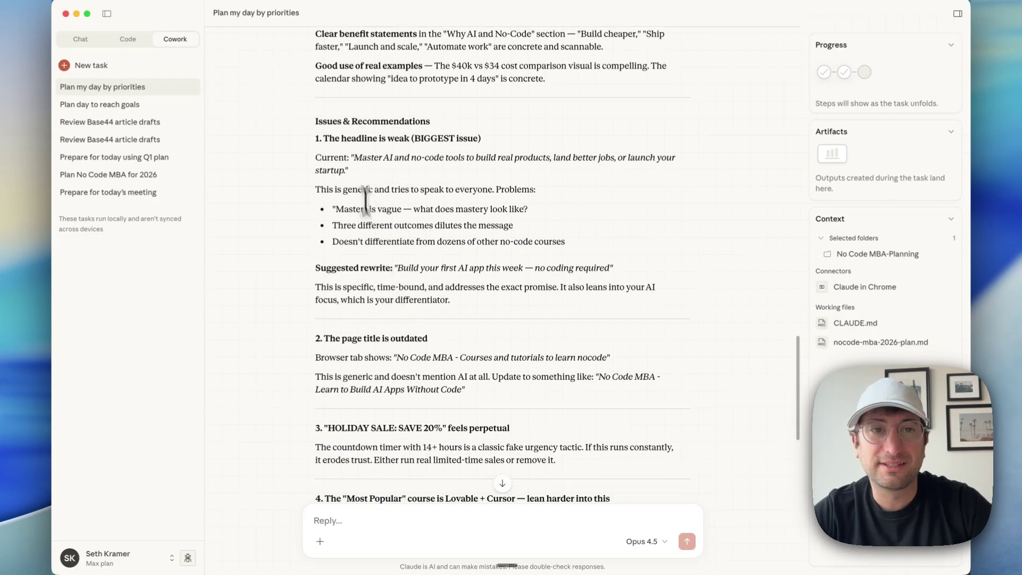
{"action": "left_click_drag", "start_coordinate": [352, 158], "coordinate": [361, 170]}
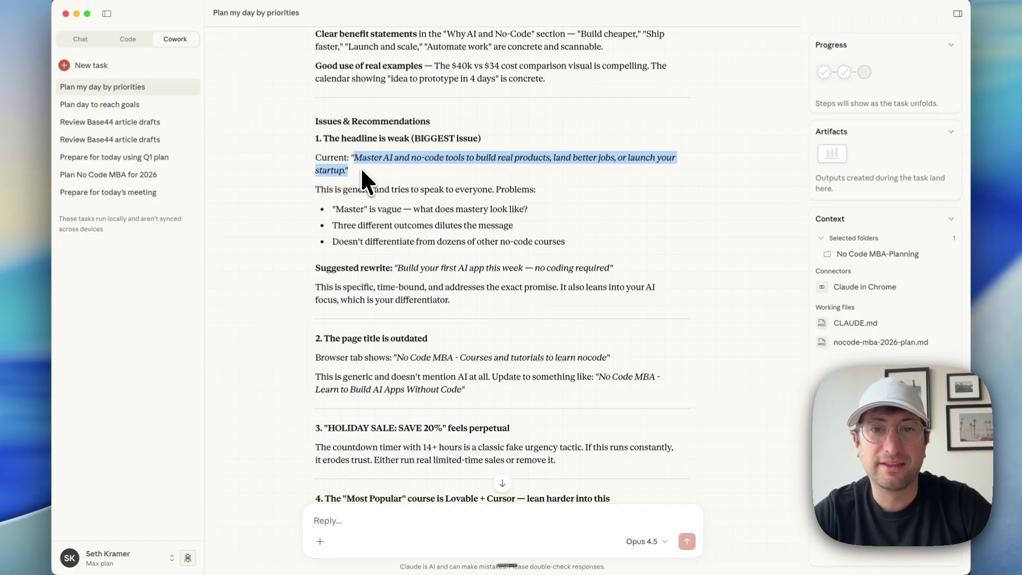
{"action": "left_click_drag", "start_coordinate": [396, 267], "coordinate": [614, 267]}
{"action": "scroll", "coordinate": [378, 261], "scroll_direction": "down", "scroll_amount": 1}
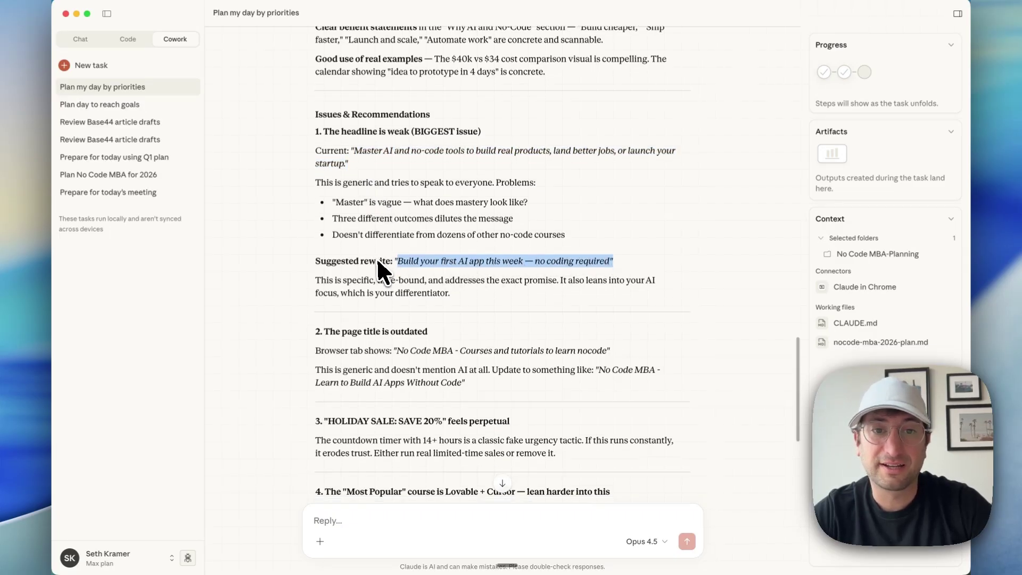
{"action": "scroll", "coordinate": [375, 257], "scroll_direction": "down", "scroll_amount": 2}
{"action": "left_click", "coordinate": [366, 266]}
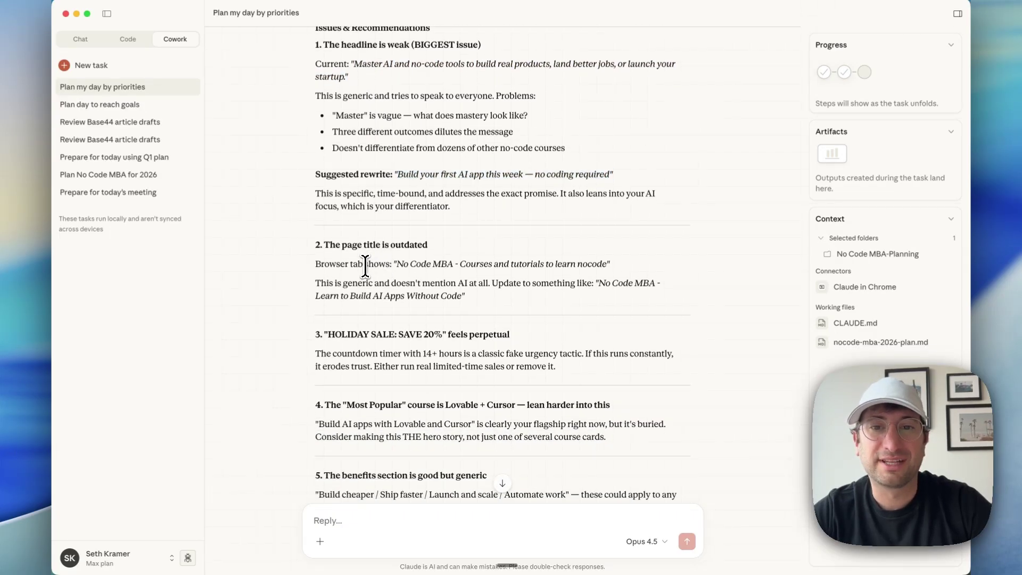
{"action": "left_click_drag", "start_coordinate": [365, 266], "coordinate": [544, 269]}
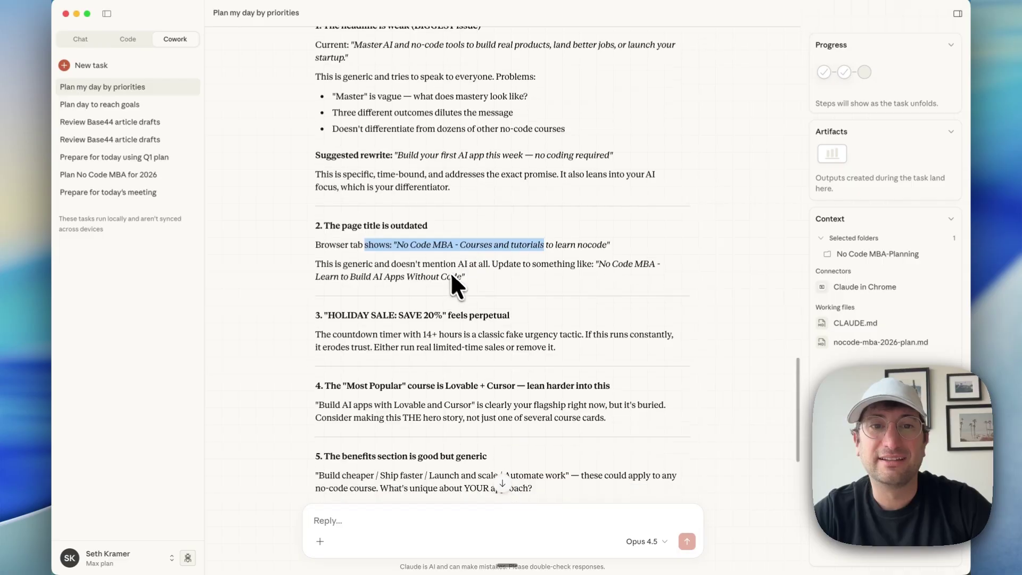
{"action": "scroll", "coordinate": [452, 281], "scroll_direction": "down", "scroll_amount": 1}
{"action": "triple_click", "coordinate": [438, 263]}
{"action": "left_click", "coordinate": [384, 224]}
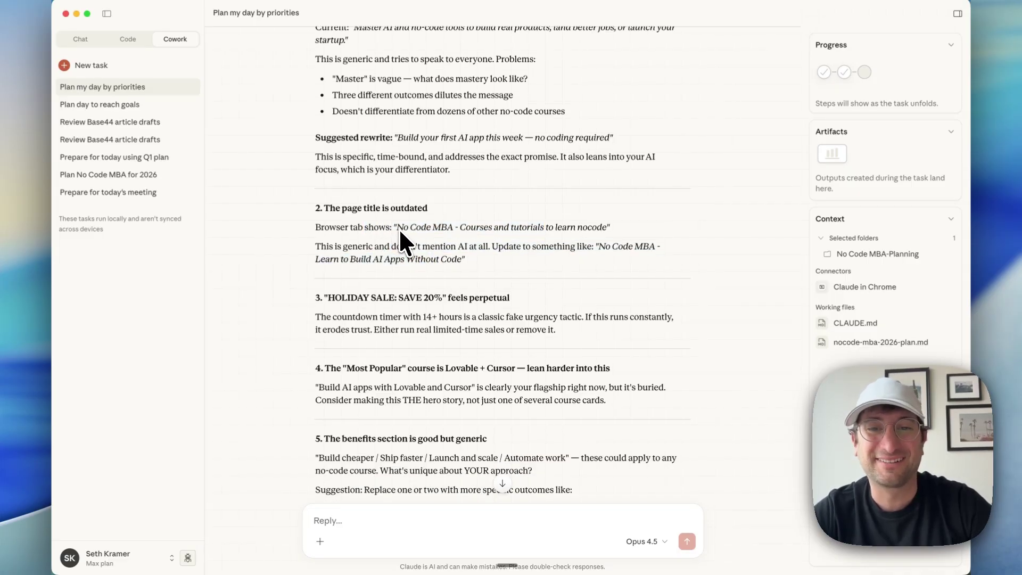
{"action": "scroll", "coordinate": [429, 272], "scroll_direction": "down", "scroll_amount": 5}
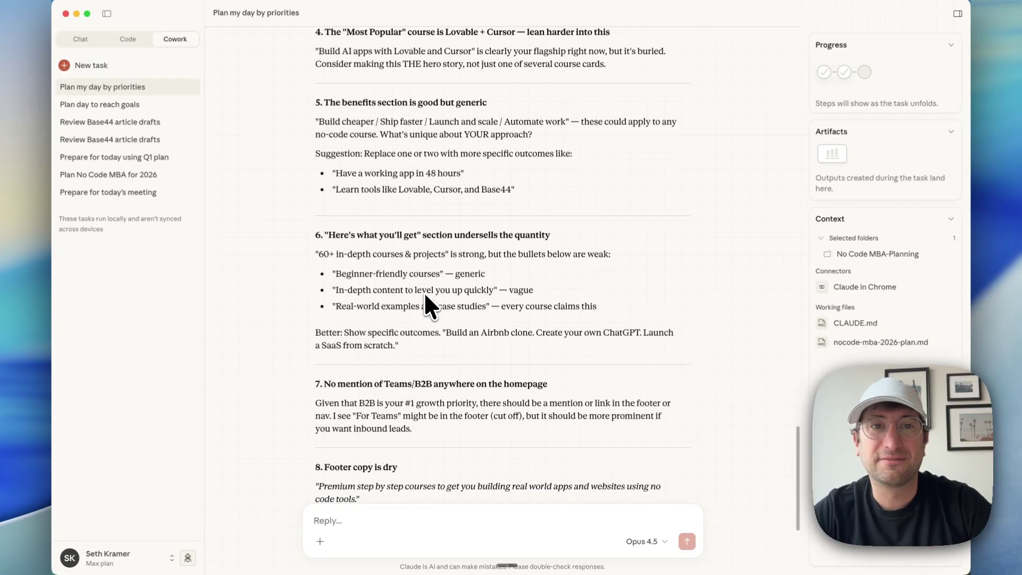
{"action": "scroll", "coordinate": [424, 292], "scroll_direction": "down", "scroll_amount": 1}
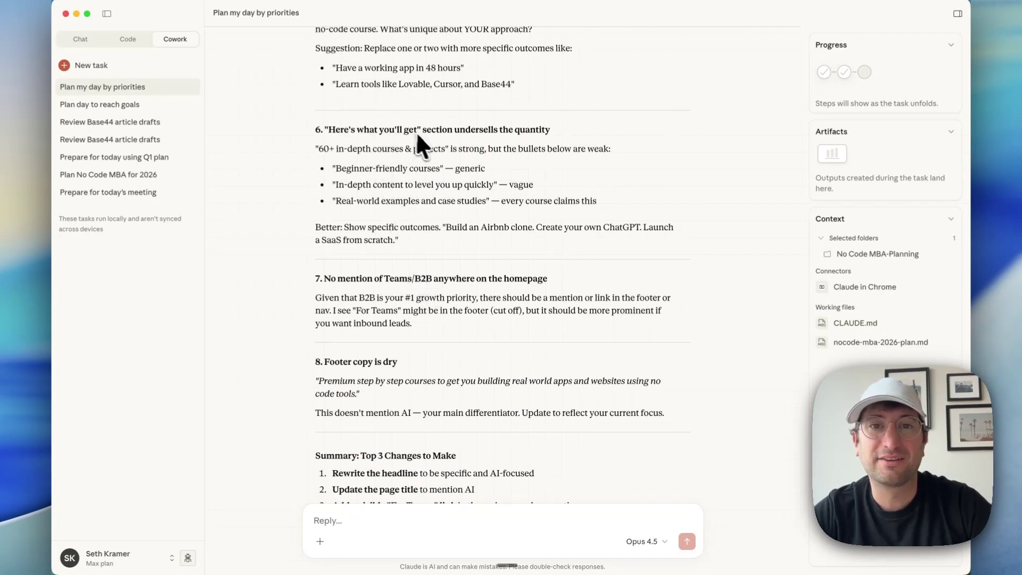
{"action": "left_click_drag", "start_coordinate": [344, 228], "coordinate": [492, 250]}
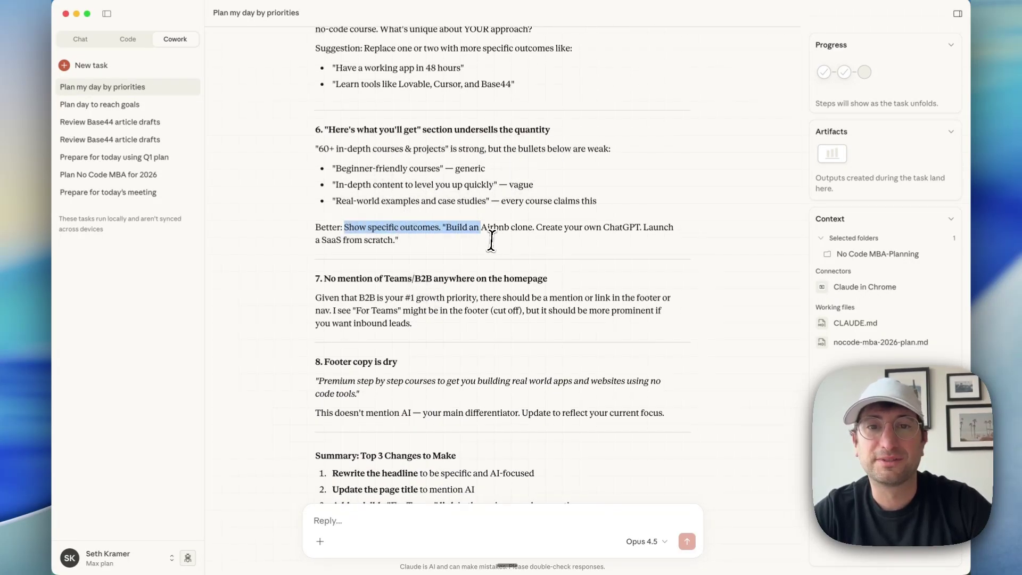
{"action": "scroll", "coordinate": [492, 250], "scroll_direction": "down", "scroll_amount": 2}
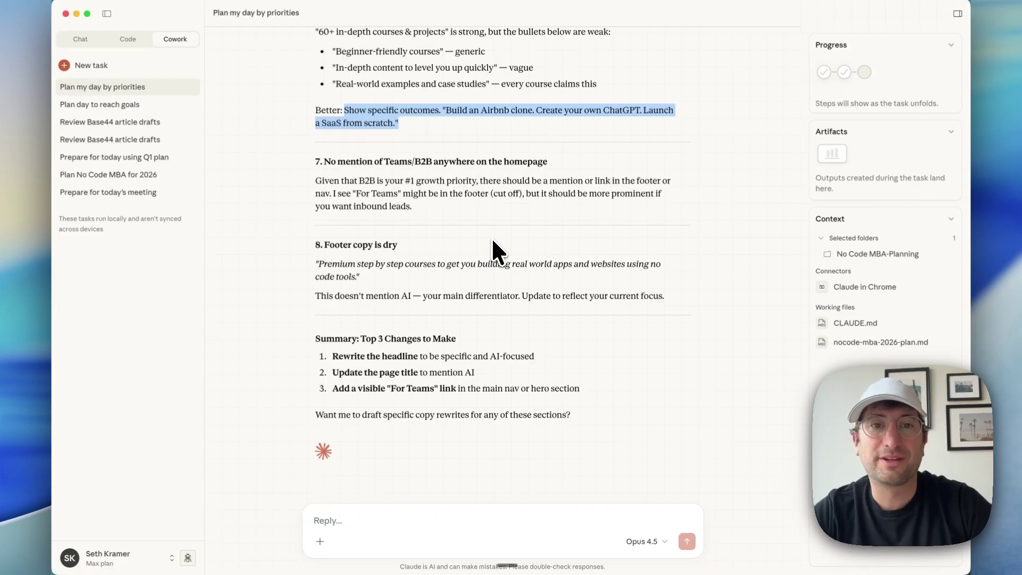
{"action": "left_click_drag", "start_coordinate": [367, 161], "coordinate": [540, 160]}
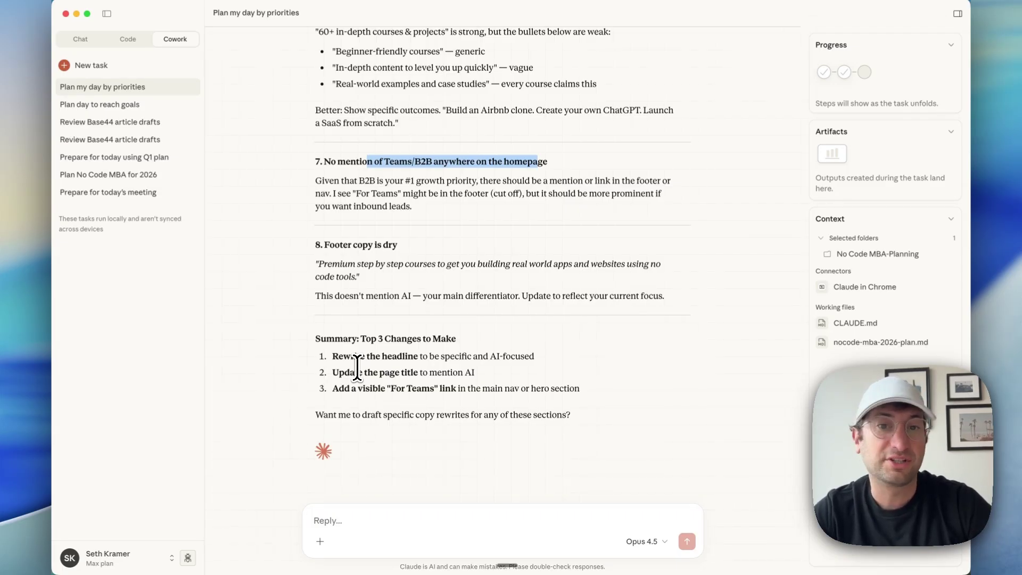
Send the sponsor CRM spreadsheet request and answer the clarifications, choosing to pre-fill AI/no-code prospects
{"action": "left_click", "coordinate": [281, 252]}
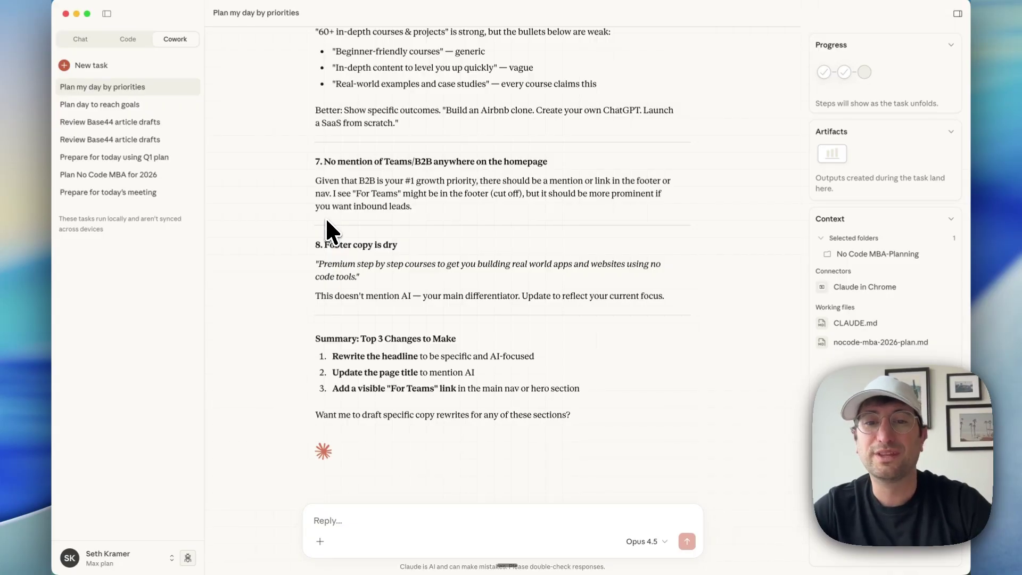
{"action": "type", "text": "Please create a spreadsheet CRM style sheet I can use to reach out to sponsors"}
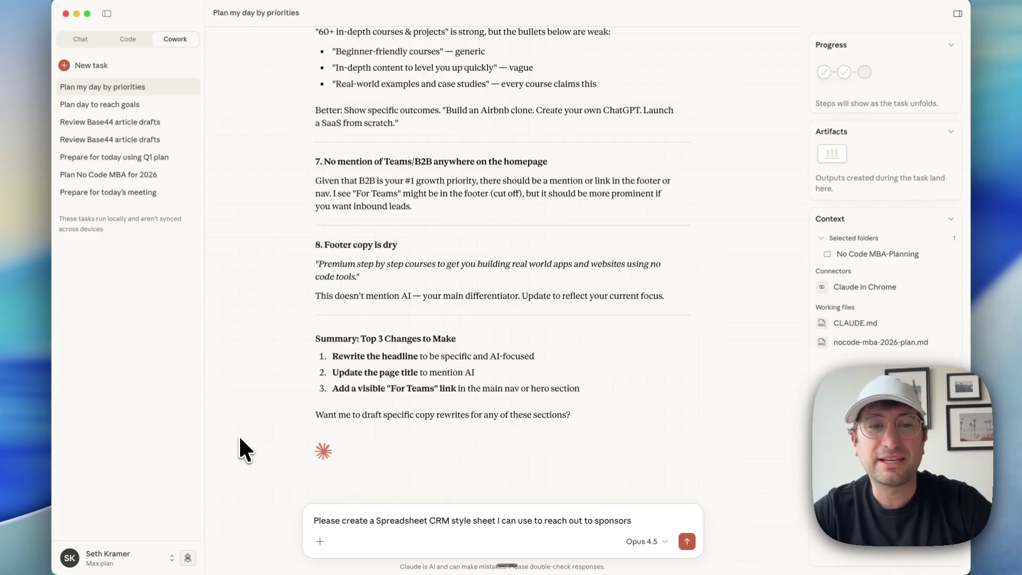
{"action": "key", "text": "Return"}
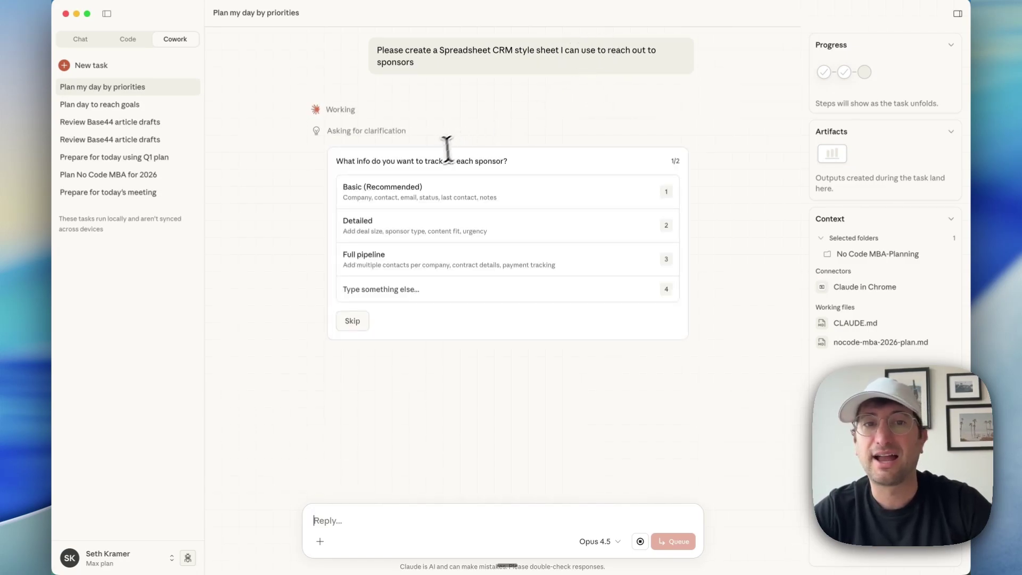
{"action": "double_click", "coordinate": [343, 160]}
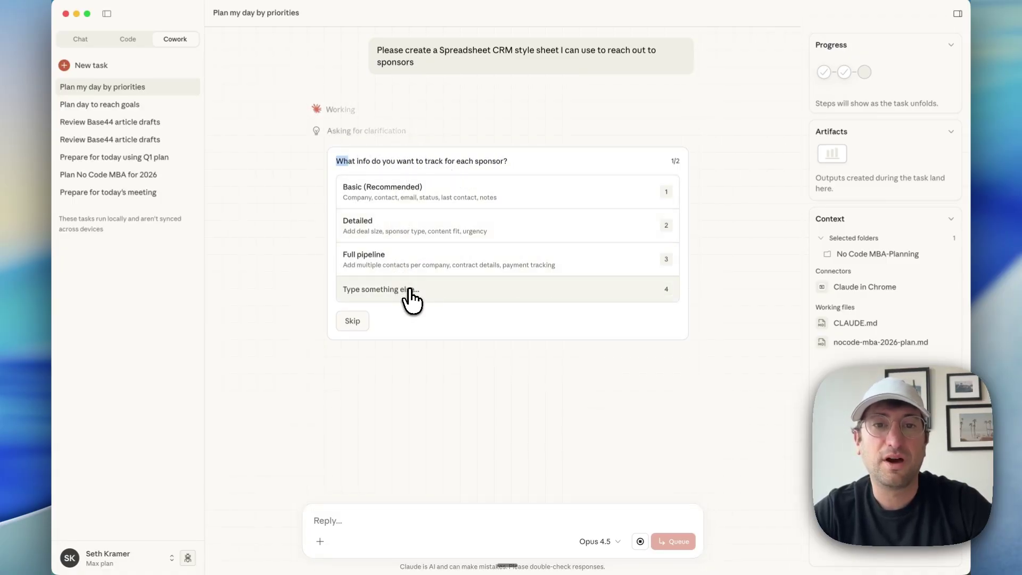
{"action": "left_click", "coordinate": [435, 268]}
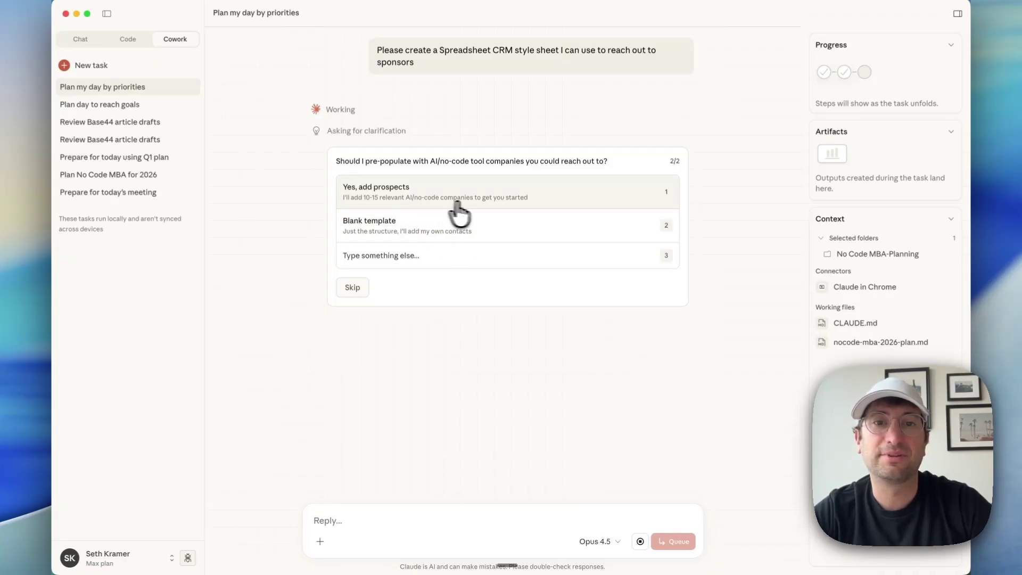
{"action": "left_click", "coordinate": [483, 202]}
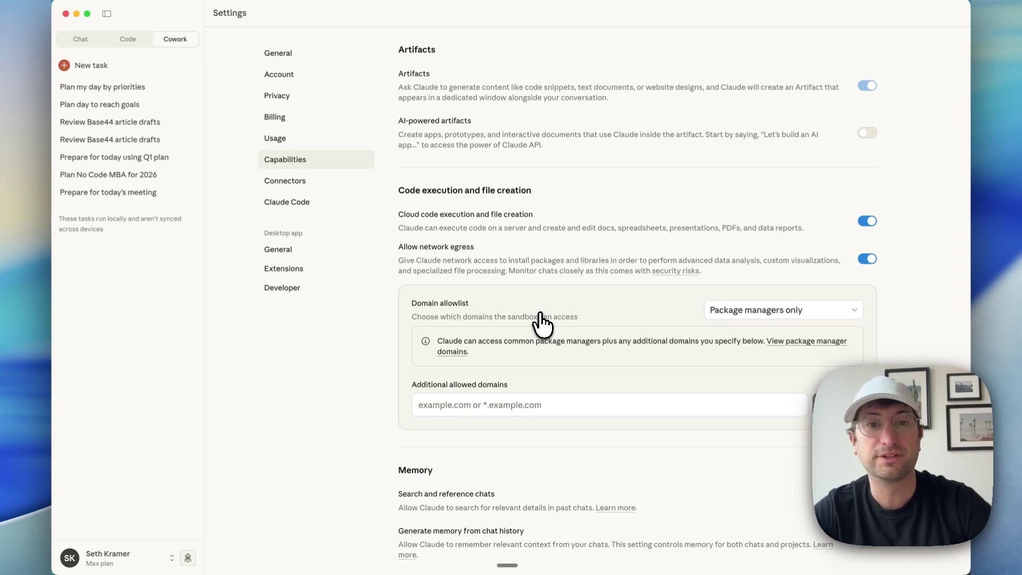
{"action": "scroll", "coordinate": [408, 196], "scroll_direction": "down", "scroll_amount": 5}
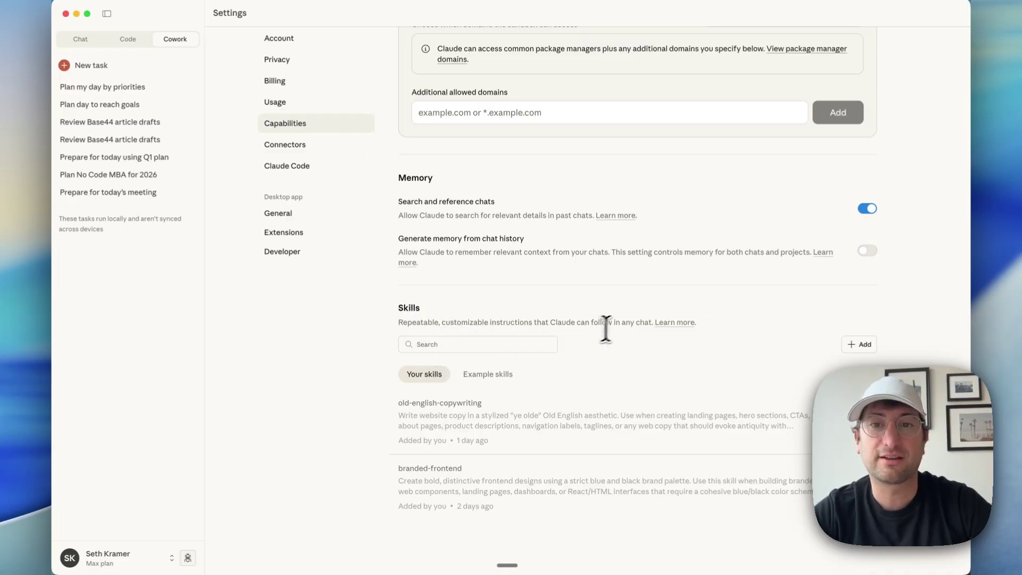
Highlight the sentence describing what skills are in the Capabilities settings
{"action": "left_click_drag", "start_coordinate": [634, 322], "coordinate": [403, 324]}
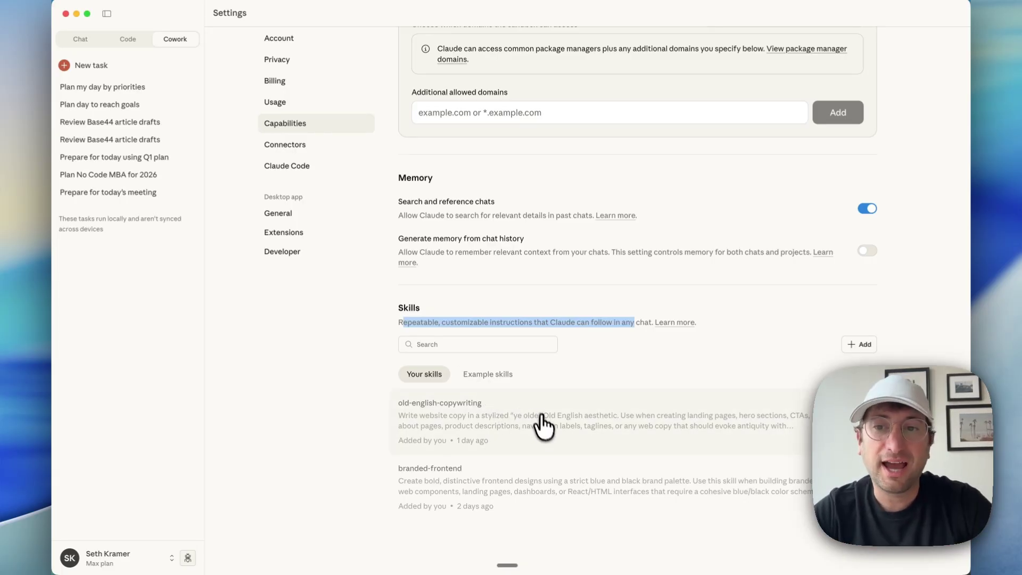
Review the old-english-copywriting skill details and dismiss the add-skill choices
{"action": "left_click", "coordinate": [867, 403]}
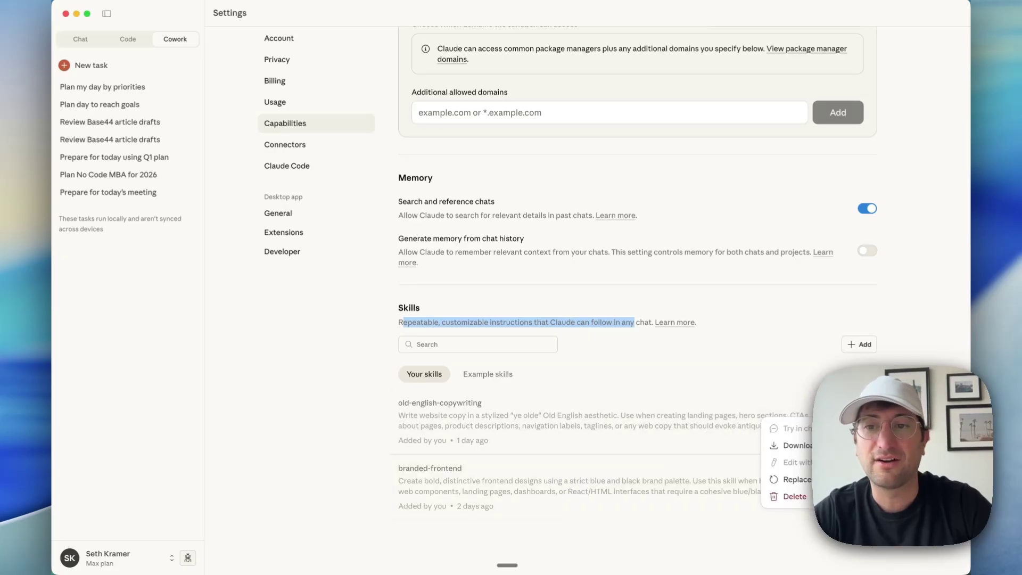
{"action": "left_click", "coordinate": [565, 418]}
{"action": "scroll", "coordinate": [558, 423], "scroll_direction": "down", "scroll_amount": 10}
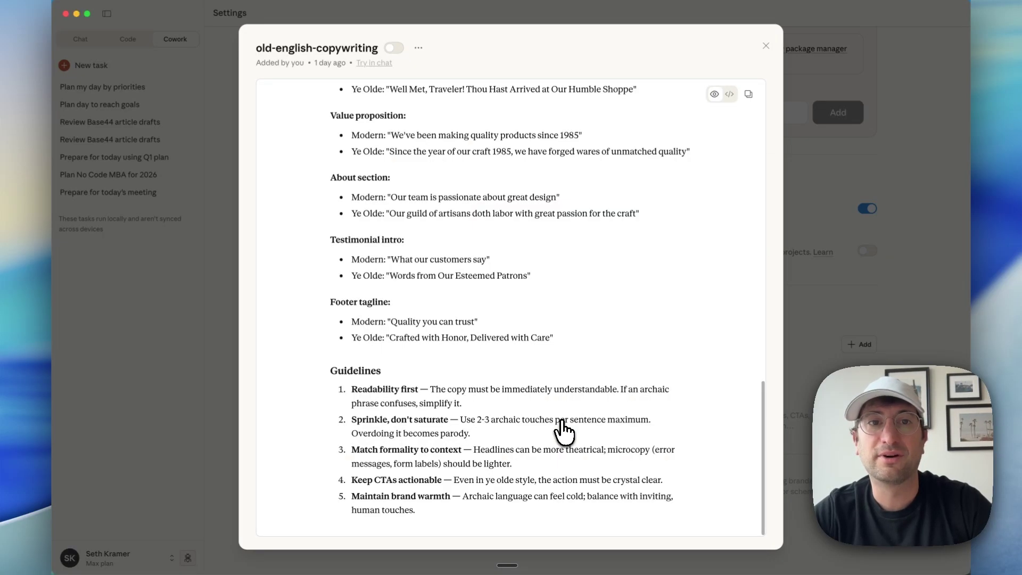
{"action": "scroll", "coordinate": [554, 316], "scroll_direction": "up", "scroll_amount": 10}
{"action": "scroll", "coordinate": [554, 316], "scroll_direction": "down", "scroll_amount": 1}
{"action": "scroll", "coordinate": [554, 316], "scroll_direction": "down", "scroll_amount": 10}
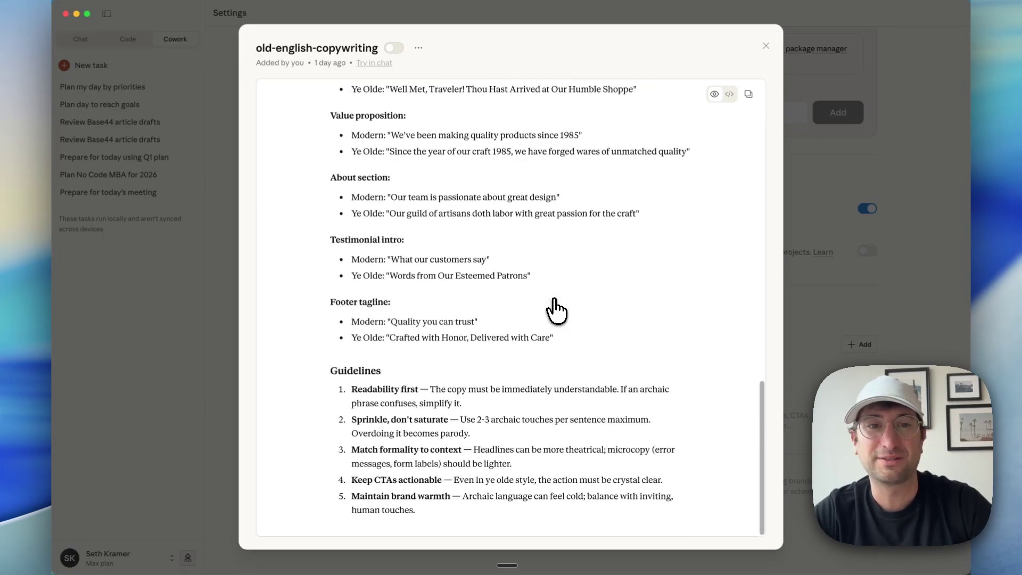
{"action": "scroll", "coordinate": [556, 310], "scroll_direction": "up", "scroll_amount": 10}
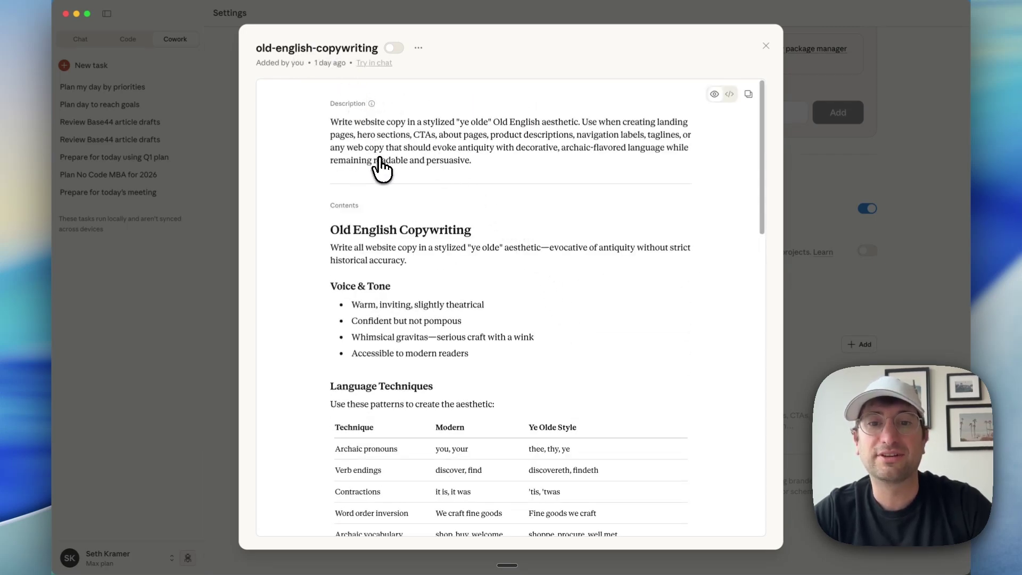
{"action": "scroll", "coordinate": [381, 167], "scroll_direction": "down", "scroll_amount": 10}
{"action": "scroll", "coordinate": [382, 167], "scroll_direction": "up", "scroll_amount": 10}
{"action": "key", "text": "Escape"}
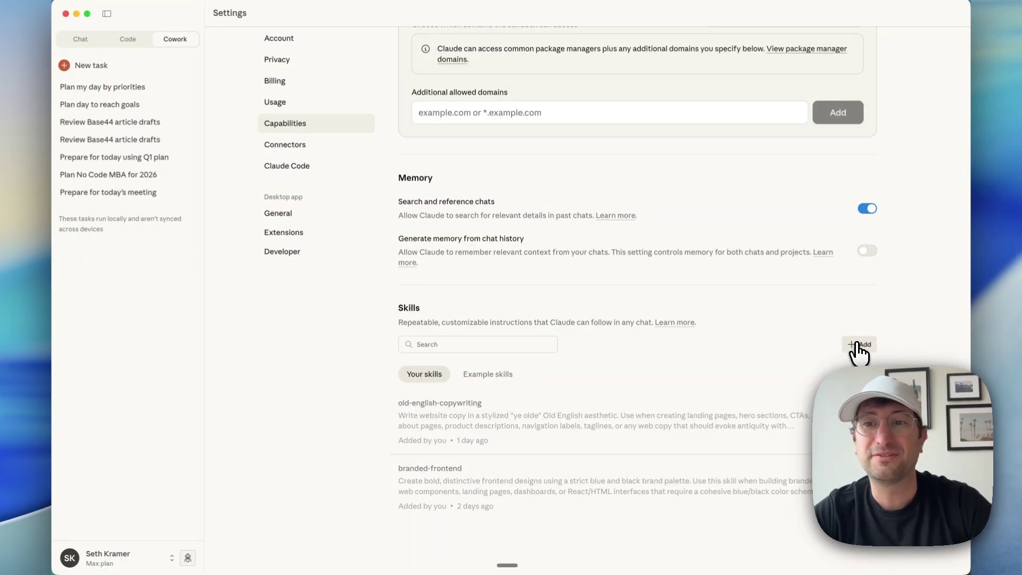
{"action": "left_click", "coordinate": [859, 345]}
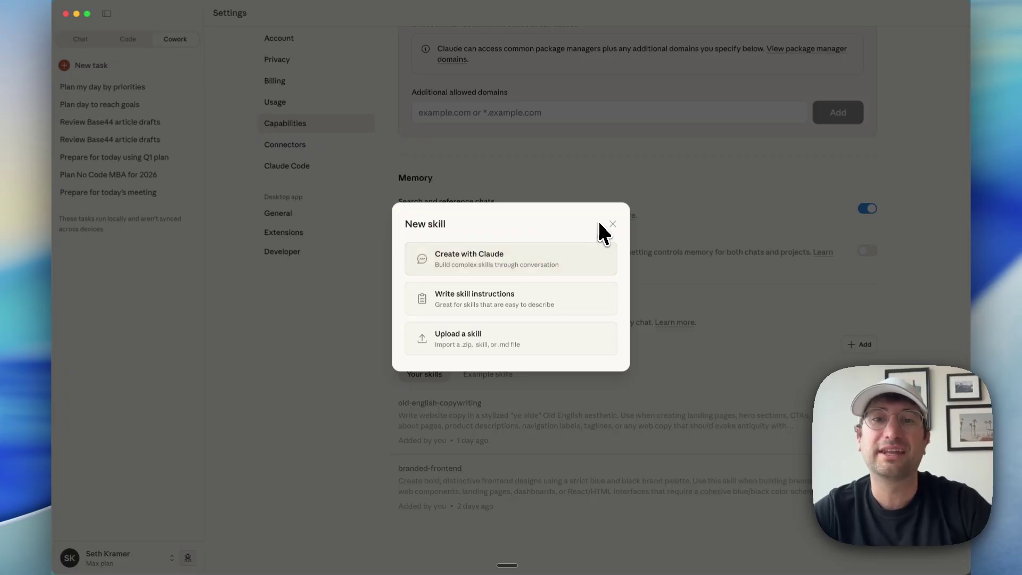
{"action": "left_click", "coordinate": [612, 224]}
Enable the old-english-copywriting skill and close its details
{"action": "left_click", "coordinate": [700, 449]}
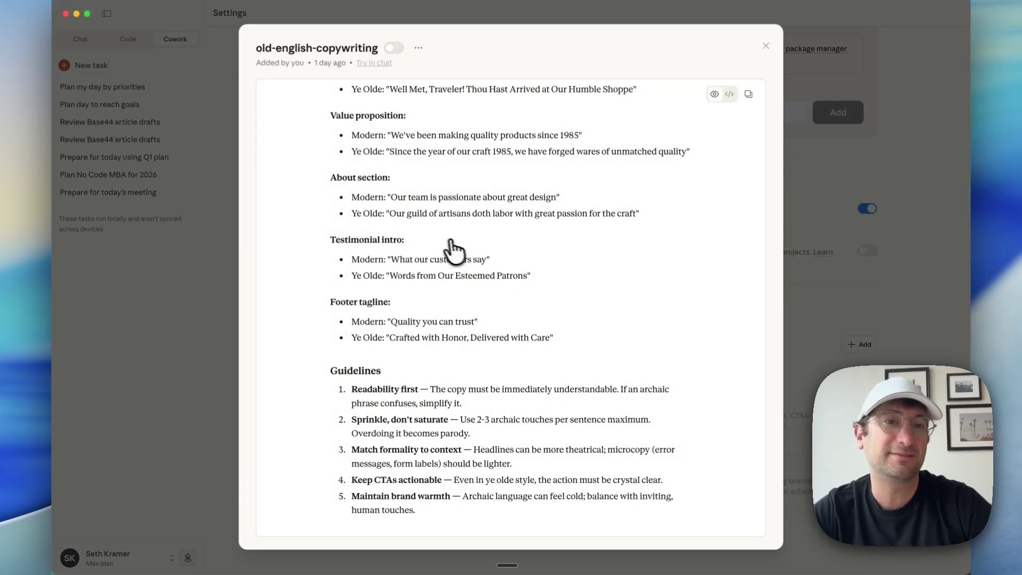
{"action": "scroll", "coordinate": [444, 249], "scroll_direction": "up", "scroll_amount": 10}
{"action": "scroll", "coordinate": [443, 249], "scroll_direction": "down", "scroll_amount": 10}
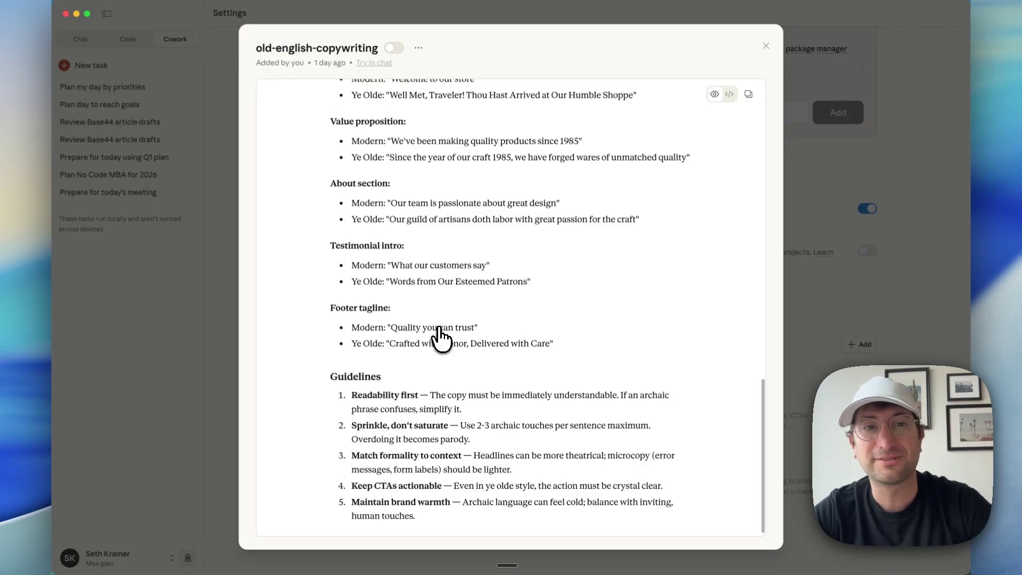
{"action": "scroll", "coordinate": [442, 333], "scroll_direction": "up", "scroll_amount": 10}
{"action": "scroll", "coordinate": [405, 342], "scroll_direction": "down", "scroll_amount": 5}
{"action": "scroll", "coordinate": [406, 345], "scroll_direction": "down", "scroll_amount": 5}
{"action": "scroll", "coordinate": [405, 345], "scroll_direction": "up", "scroll_amount": 10}
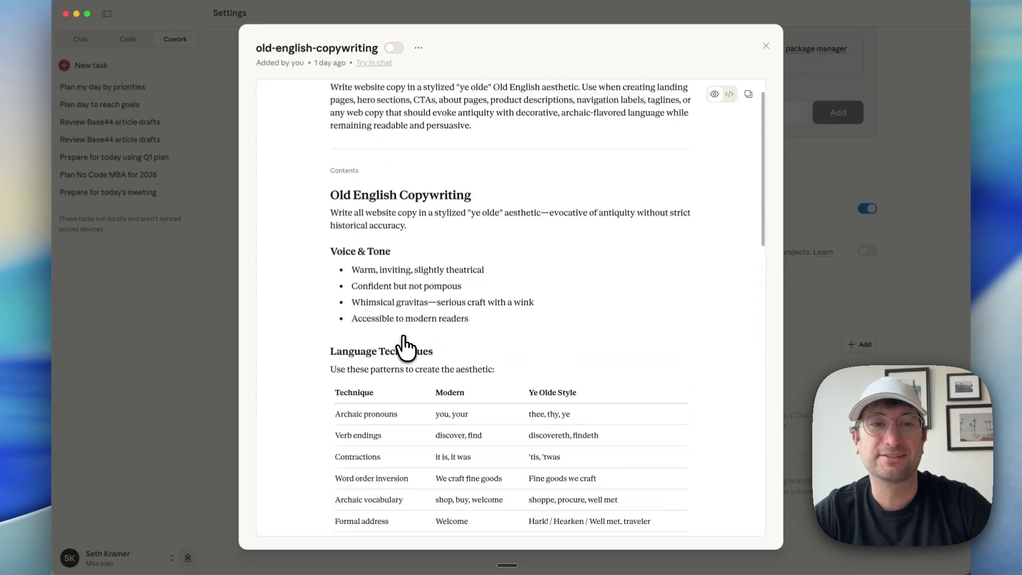
{"action": "scroll", "coordinate": [407, 346], "scroll_direction": "up", "scroll_amount": 1}
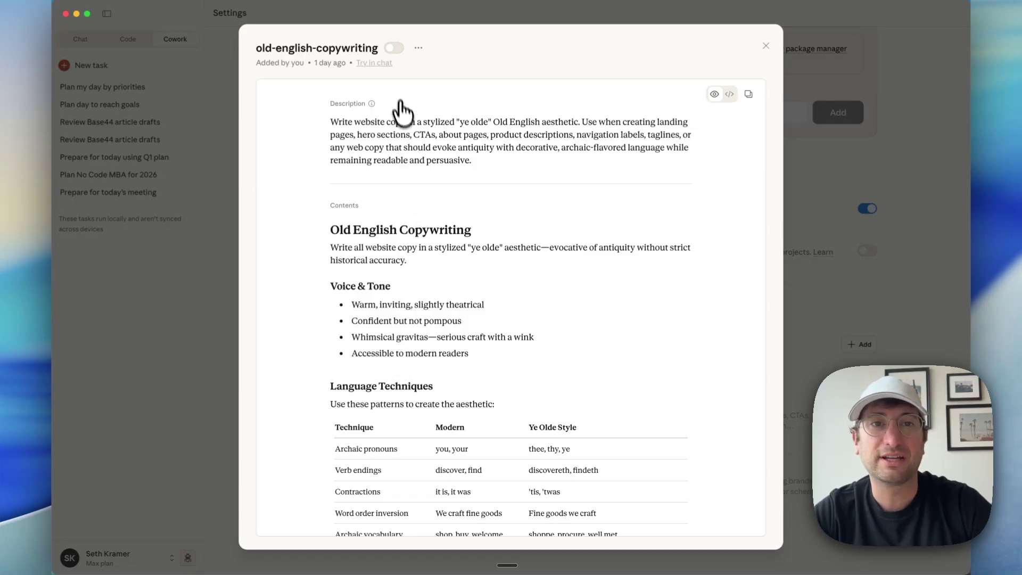
{"action": "left_click", "coordinate": [394, 48]}
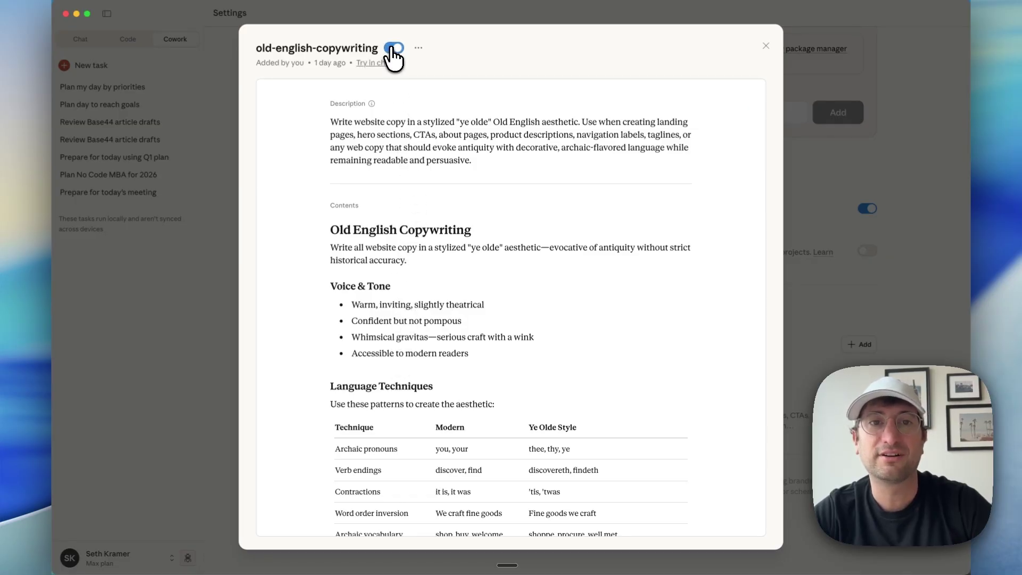
{"action": "left_click", "coordinate": [765, 46]}
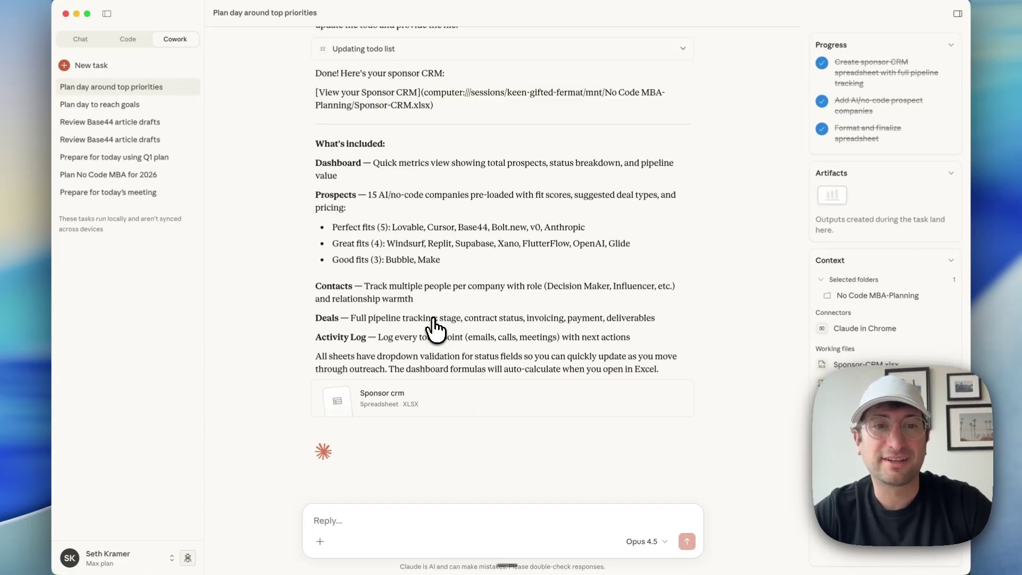
{"action": "scroll", "coordinate": [436, 328], "scroll_direction": "up", "scroll_amount": 1}
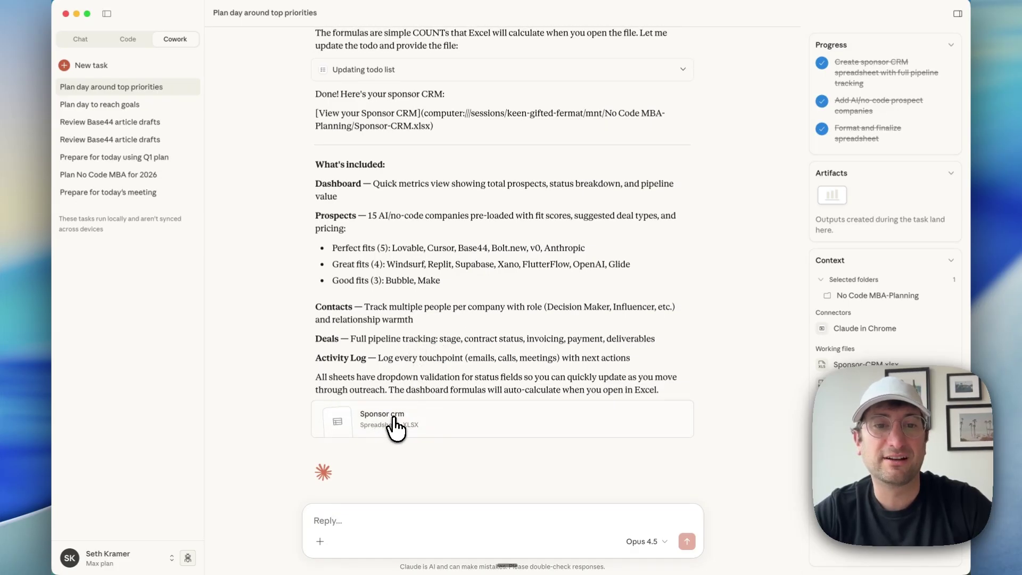
Preview the Sponsor crm spreadsheet with access allowed and the preview pane widened
{"action": "left_click", "coordinate": [392, 422]}
{"action": "left_click", "coordinate": [535, 330]}
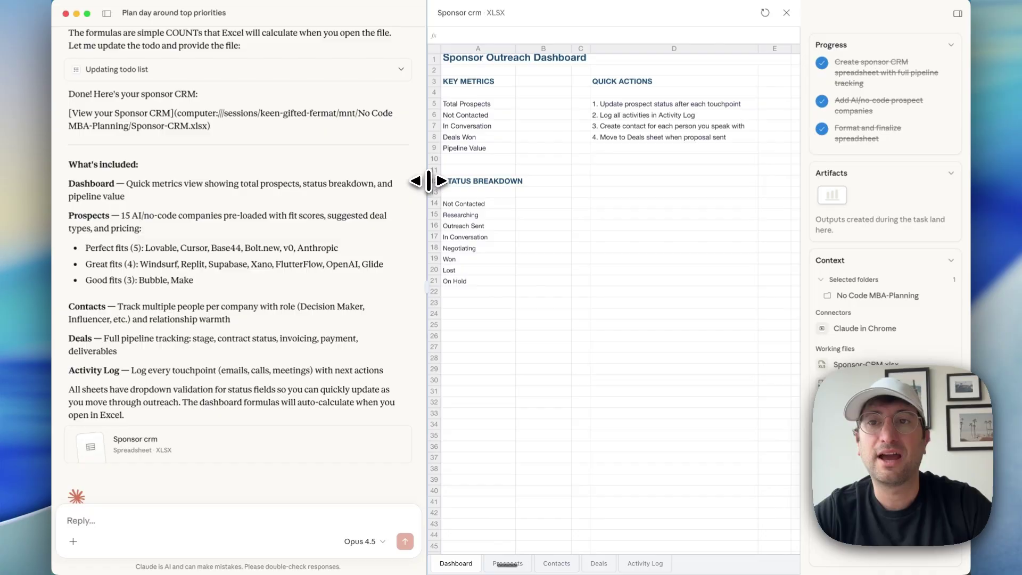
{"action": "left_click_drag", "start_coordinate": [429, 181], "coordinate": [297, 176]}
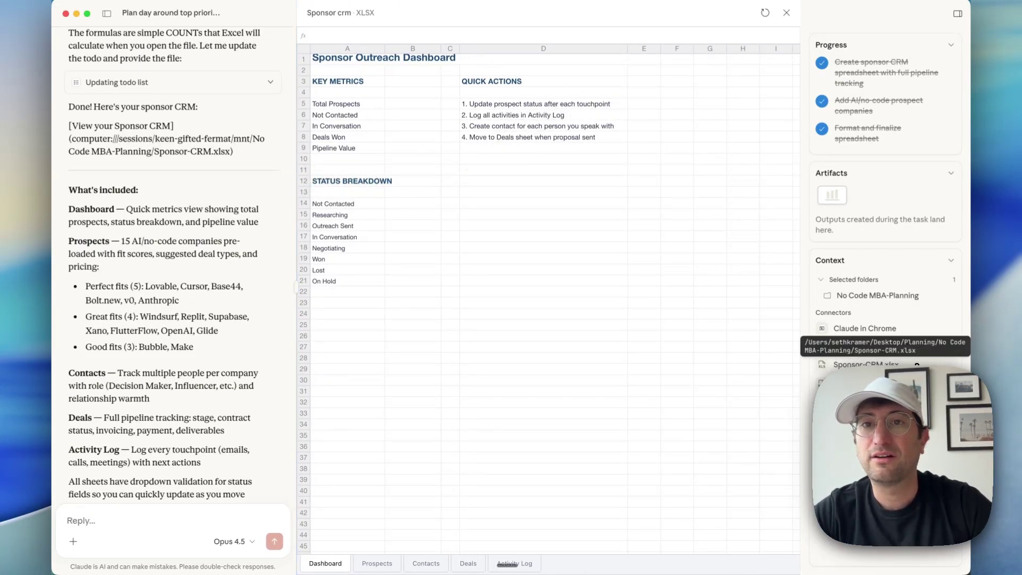
{"action": "left_click", "coordinate": [917, 364]}
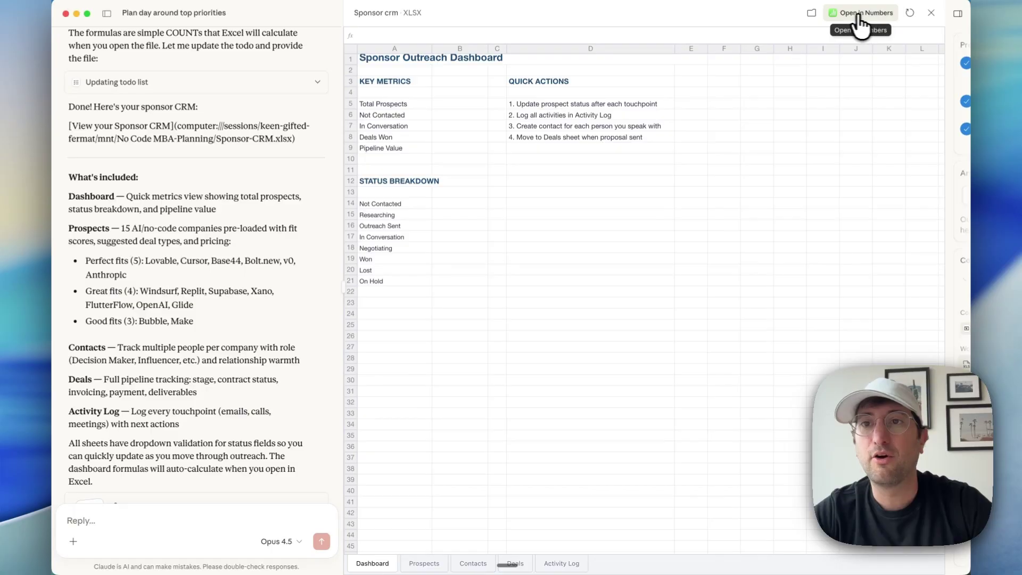
Cancel the Open in Numbers prompt and select dashboard cells beside Not Contacted
{"action": "left_click", "coordinate": [812, 23]}
{"action": "left_click", "coordinate": [479, 327]}
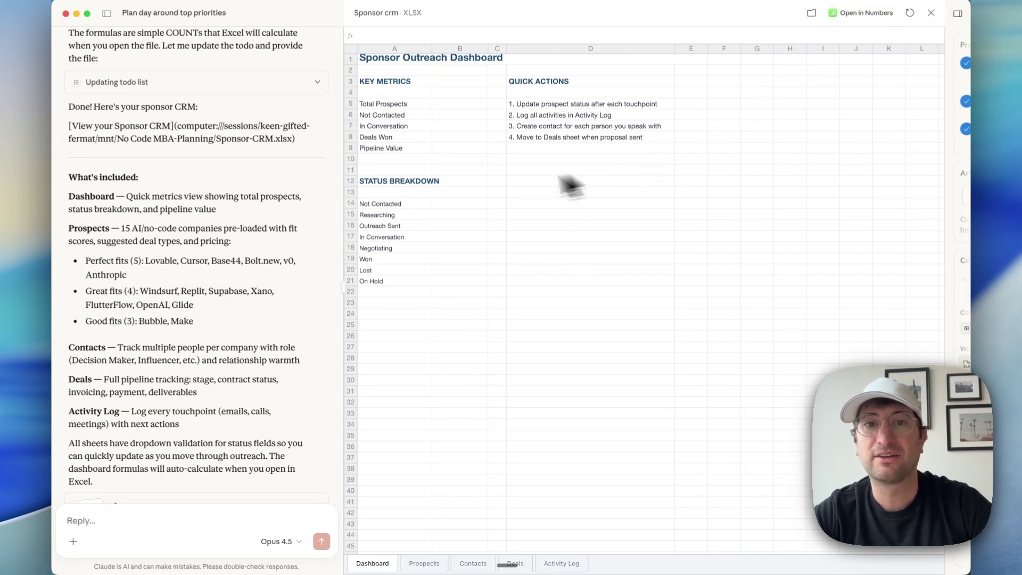
{"action": "left_click", "coordinate": [477, 189]}
{"action": "left_click", "coordinate": [546, 205]}
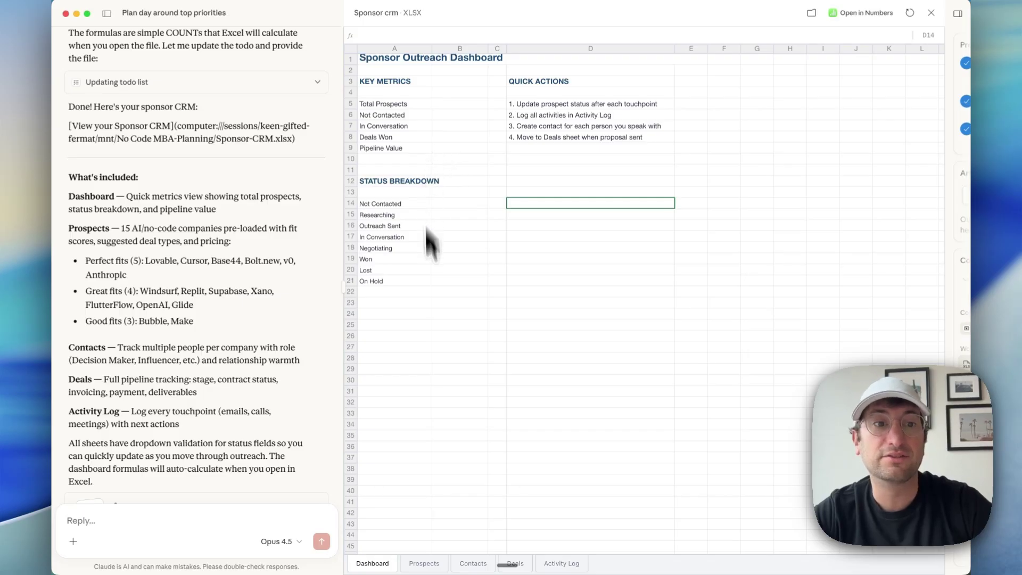
{"action": "scroll", "coordinate": [287, 433], "scroll_direction": "down", "scroll_amount": 3}
{"action": "scroll", "coordinate": [287, 432], "scroll_direction": "up", "scroll_amount": 1}
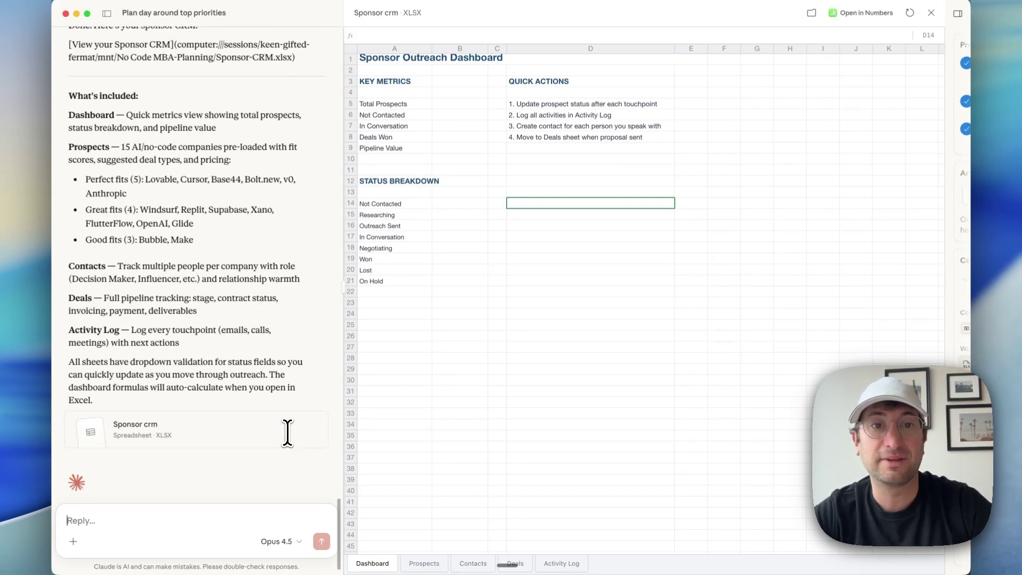
{"action": "scroll", "coordinate": [287, 433], "scroll_direction": "down", "scroll_amount": 1}
Review the Prospects company names and the Contacts Company-through-Title columns
{"action": "left_click", "coordinate": [424, 563]}
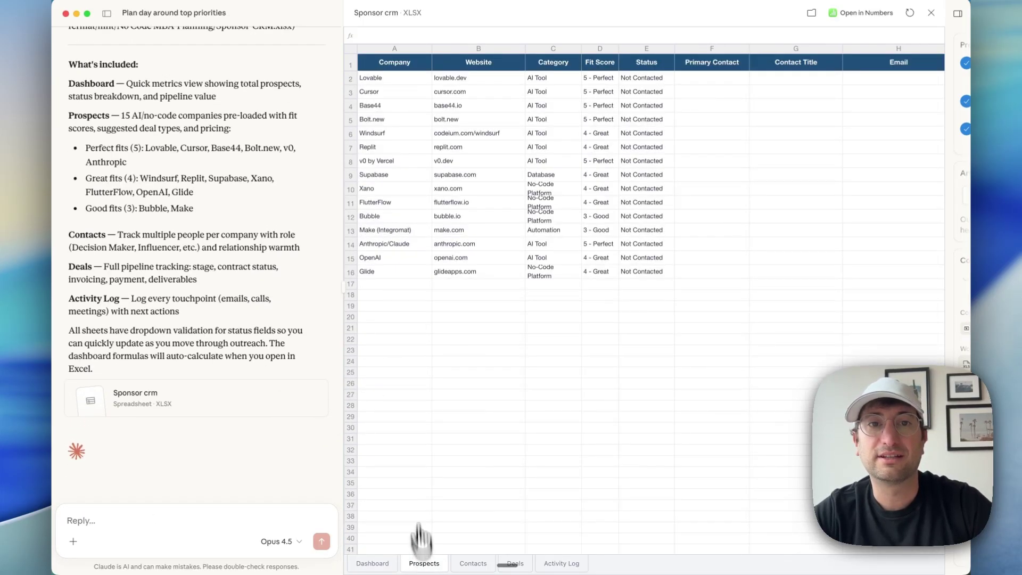
{"action": "mouse_move", "coordinate": [396, 79]}
{"action": "left_mouse_down"}
{"action": "mouse_move", "coordinate": [469, 272]}
{"action": "mouse_move", "coordinate": [588, 271]}
{"action": "left_mouse_up"}
{"action": "left_click", "coordinate": [469, 563]}
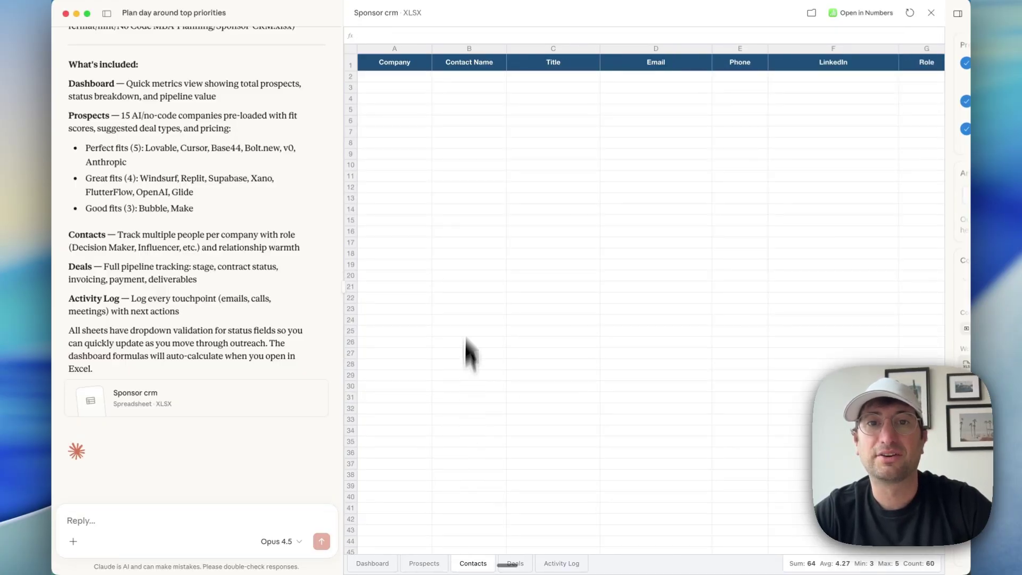
{"action": "left_click_drag", "start_coordinate": [395, 76], "coordinate": [828, 270]}
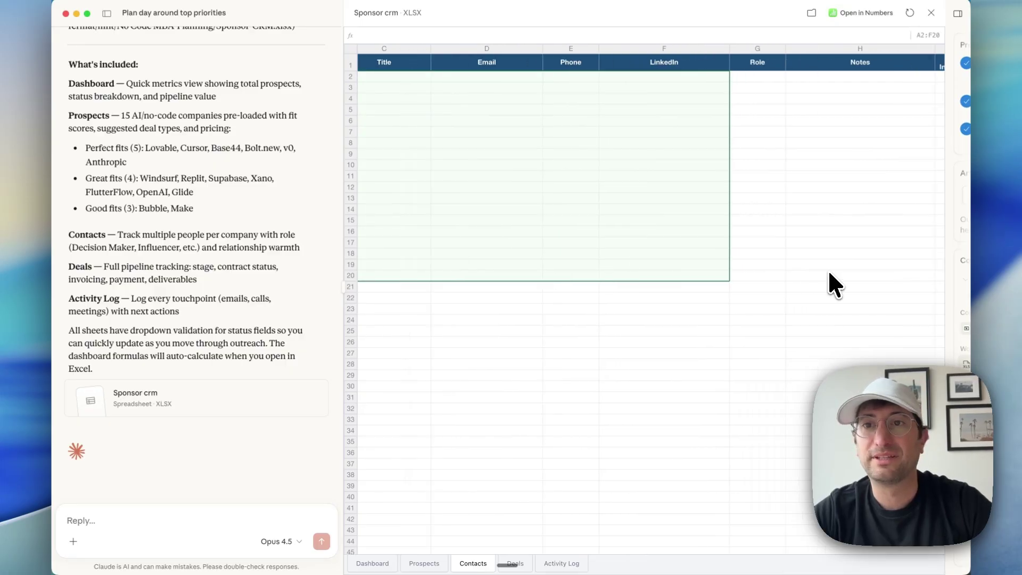
{"action": "left_click_drag", "start_coordinate": [395, 76], "coordinate": [559, 314]}
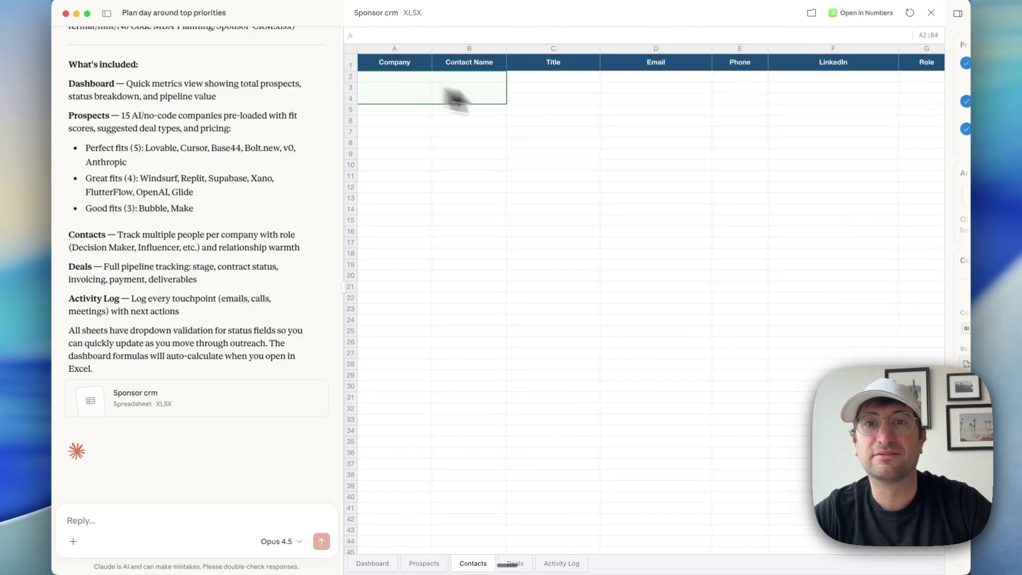
Look over the Deals and Activity Log sheets, ending back on the Dashboard
{"action": "left_click", "coordinate": [518, 563]}
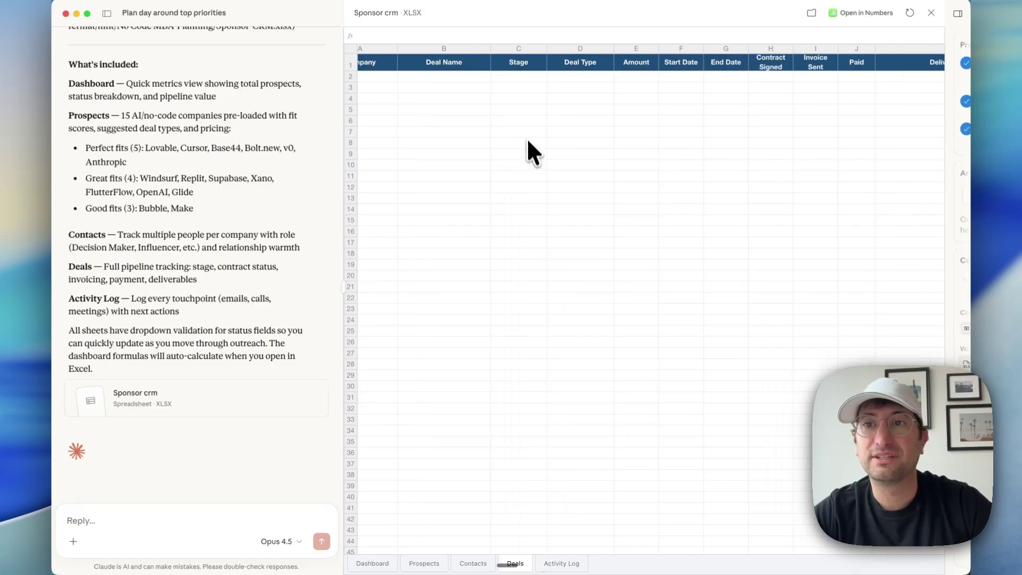
{"action": "left_click", "coordinate": [574, 565]}
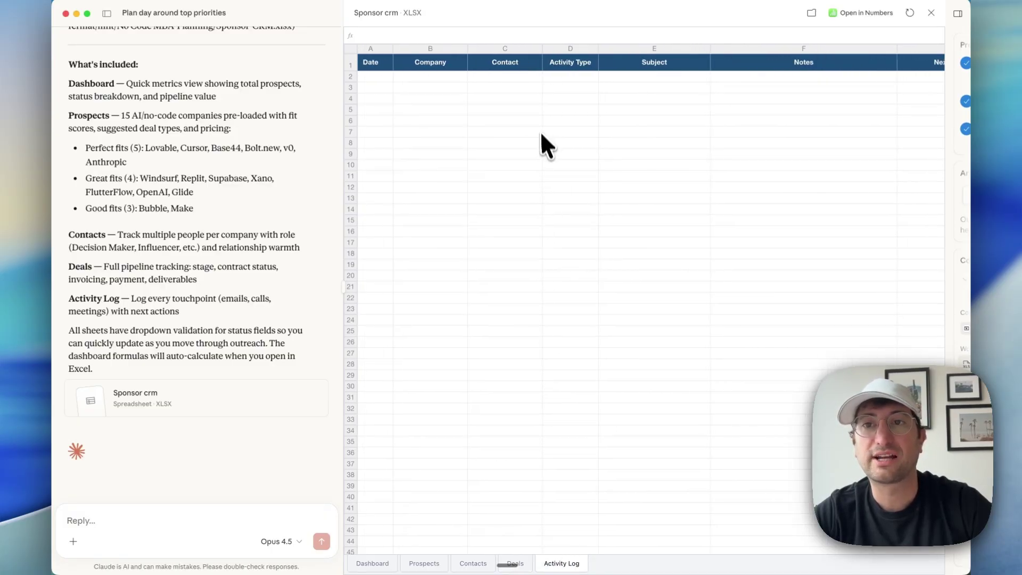
{"action": "scroll", "coordinate": [541, 131], "scroll_direction": "right", "scroll_amount": 3}
{"action": "scroll", "coordinate": [540, 122], "scroll_direction": "left", "scroll_amount": 3}
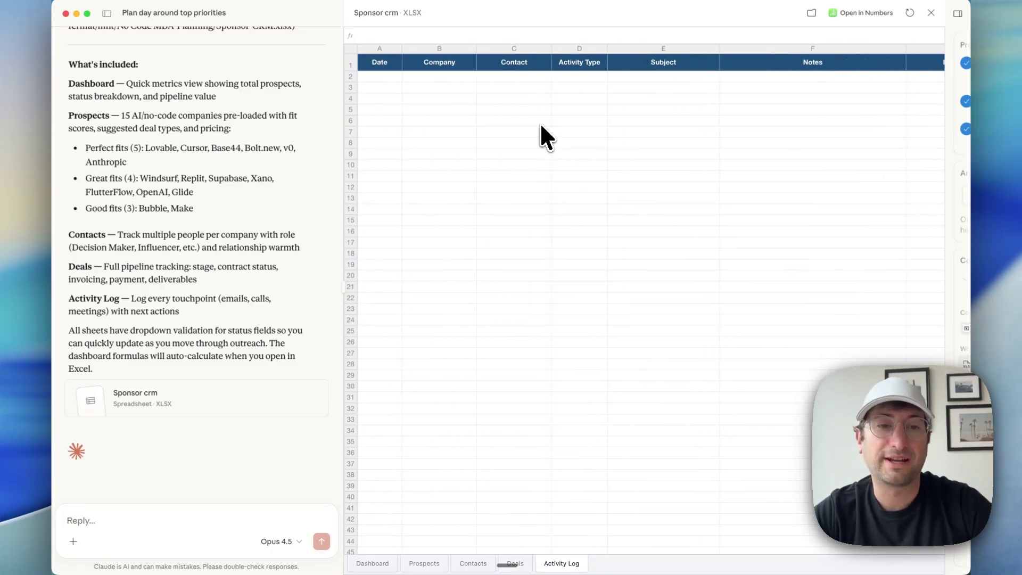
{"action": "left_click", "coordinate": [375, 564]}
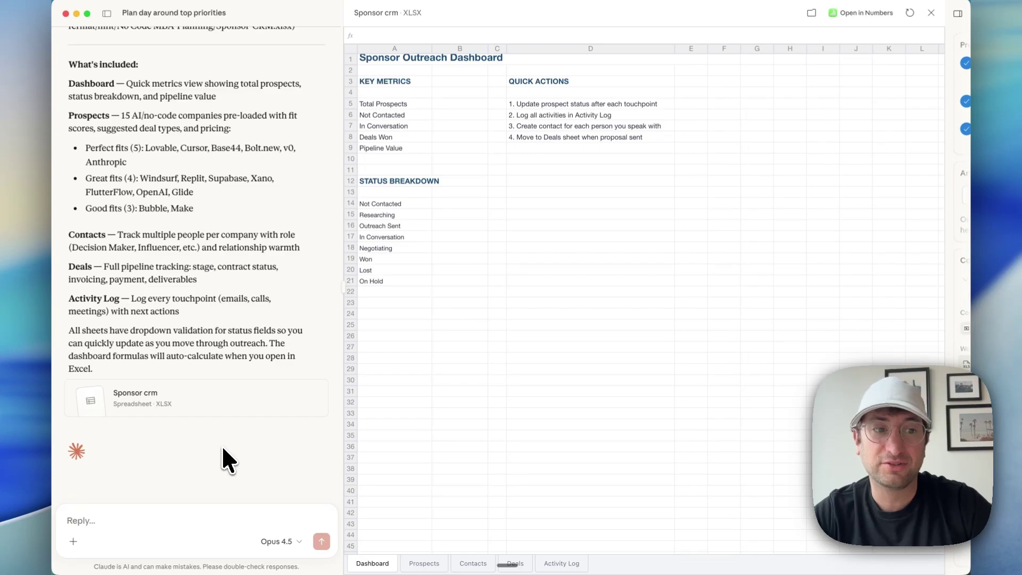
Flip through the Prospects, Contacts and Deals sheets once more, landing on a Deals cell
{"action": "left_click", "coordinate": [205, 520]}
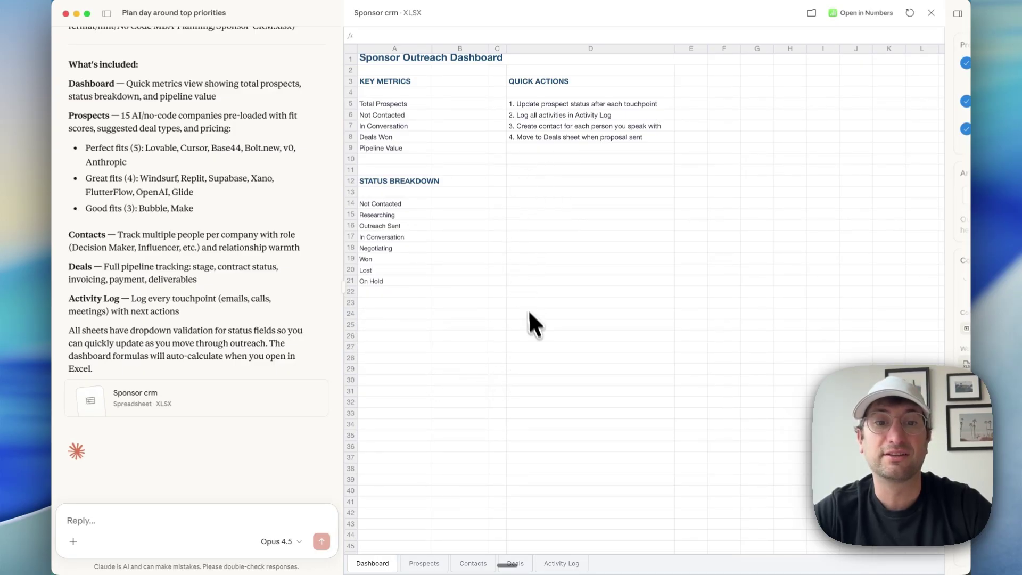
{"action": "left_click", "coordinate": [425, 562]}
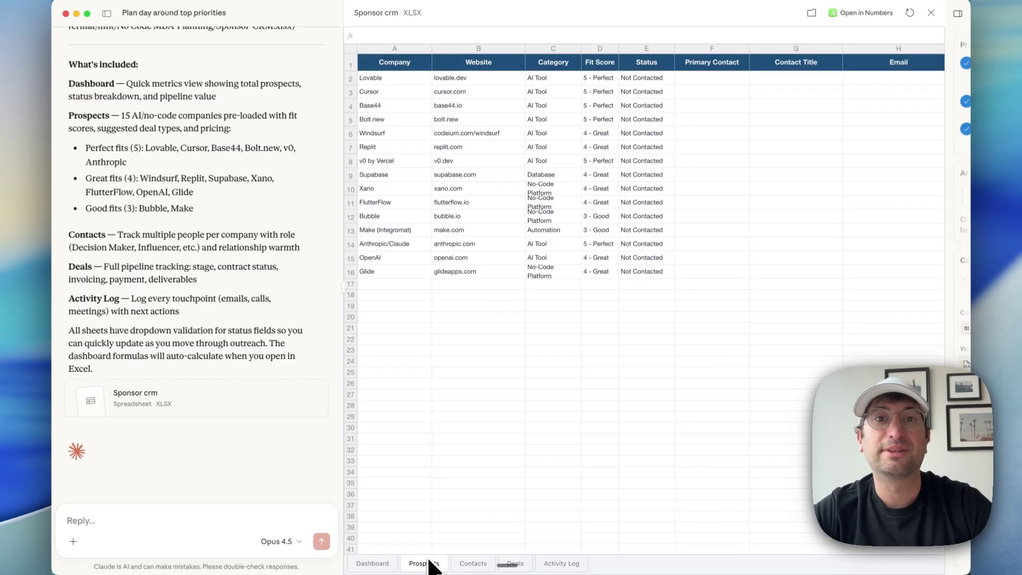
{"action": "left_click", "coordinate": [472, 563]}
{"action": "left_click", "coordinate": [517, 563]}
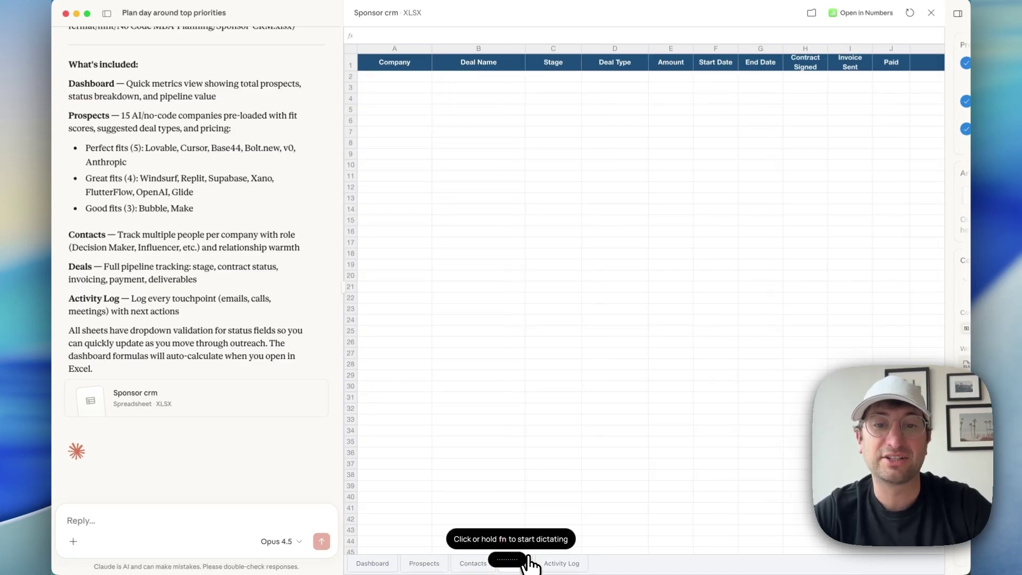
{"action": "left_click", "coordinate": [539, 430]}
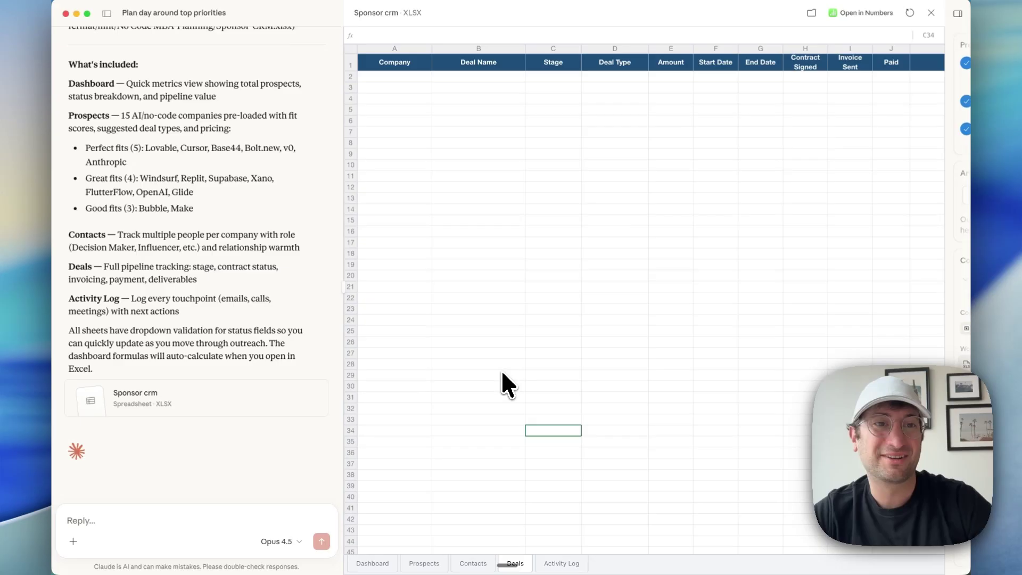
Return to the Dashboard sheet and close the spreadsheet preview to show the full chat
{"action": "left_click", "coordinate": [234, 521]}
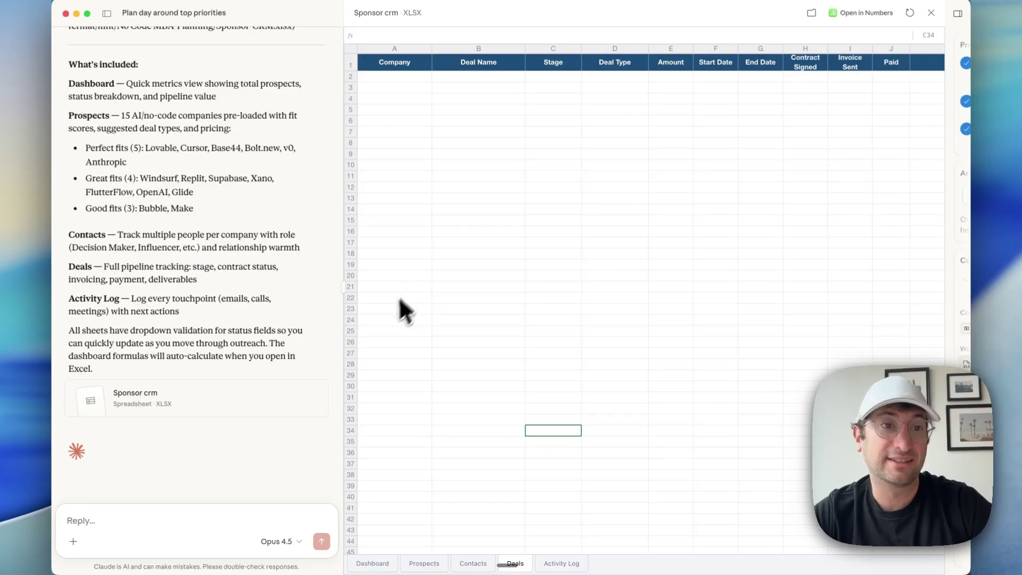
{"action": "left_click", "coordinate": [376, 563]}
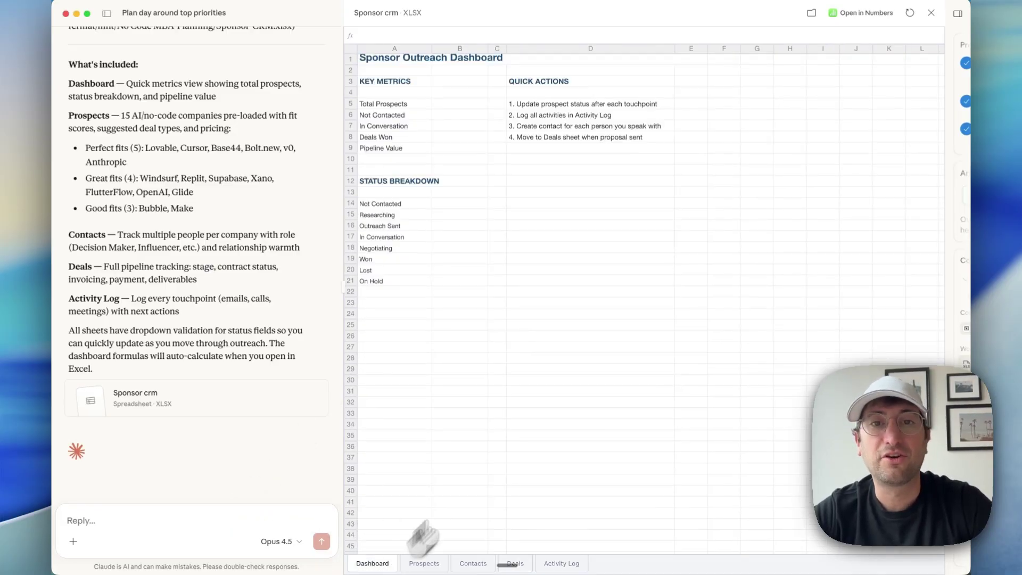
{"action": "left_click", "coordinate": [931, 13]}
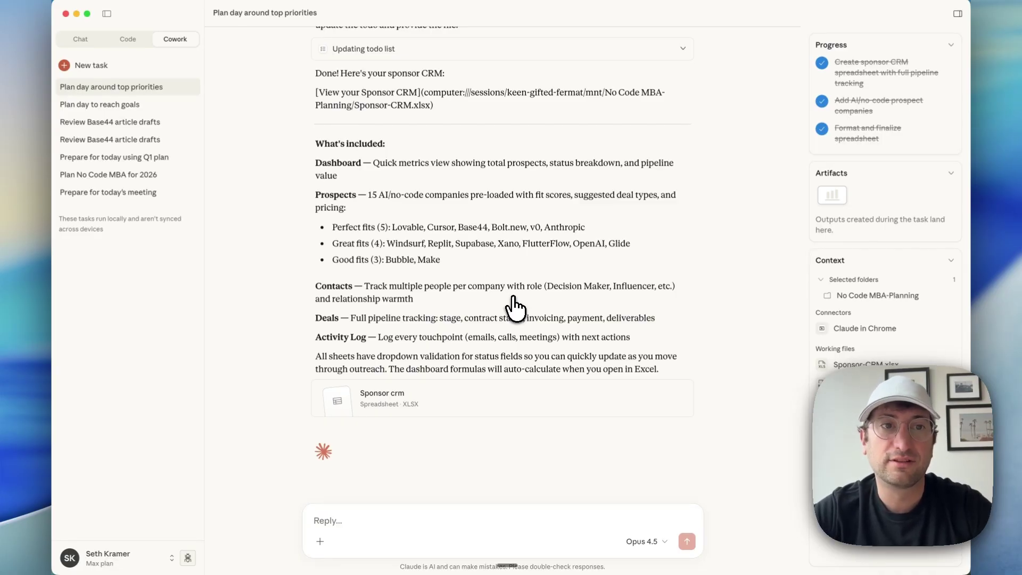
Focus the Cowork task's reply box before moving to the old English copywriting chat
{"action": "left_click", "coordinate": [364, 520]}
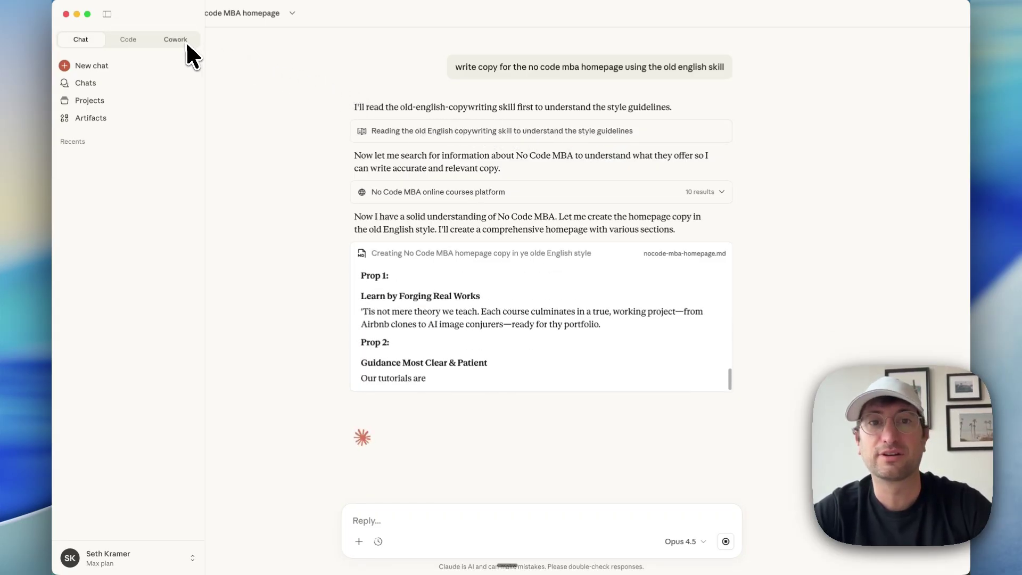
{"action": "scroll", "coordinate": [437, 327], "scroll_direction": "up", "scroll_amount": 10}
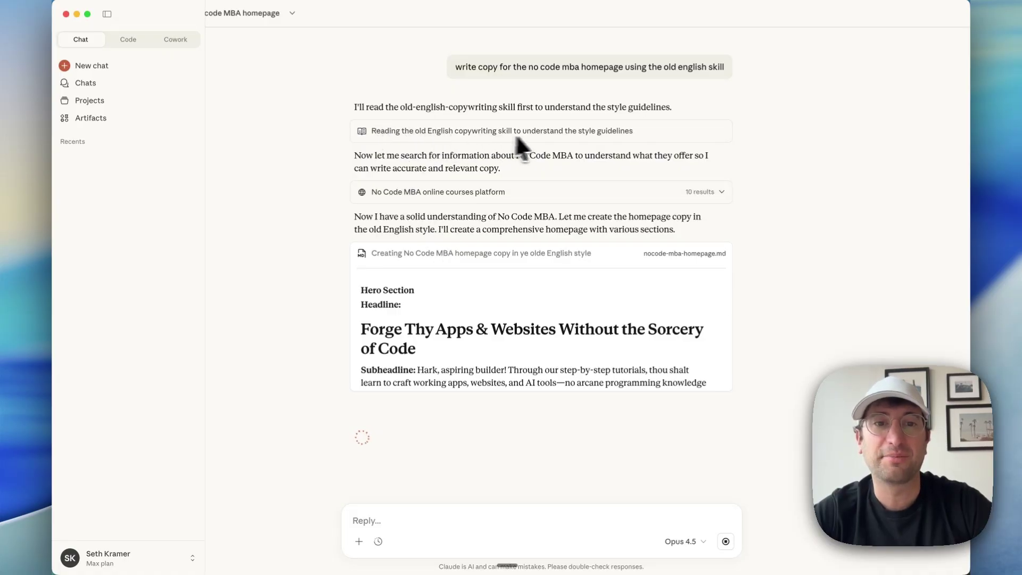
{"action": "scroll", "coordinate": [423, 319], "scroll_direction": "down", "scroll_amount": 2}
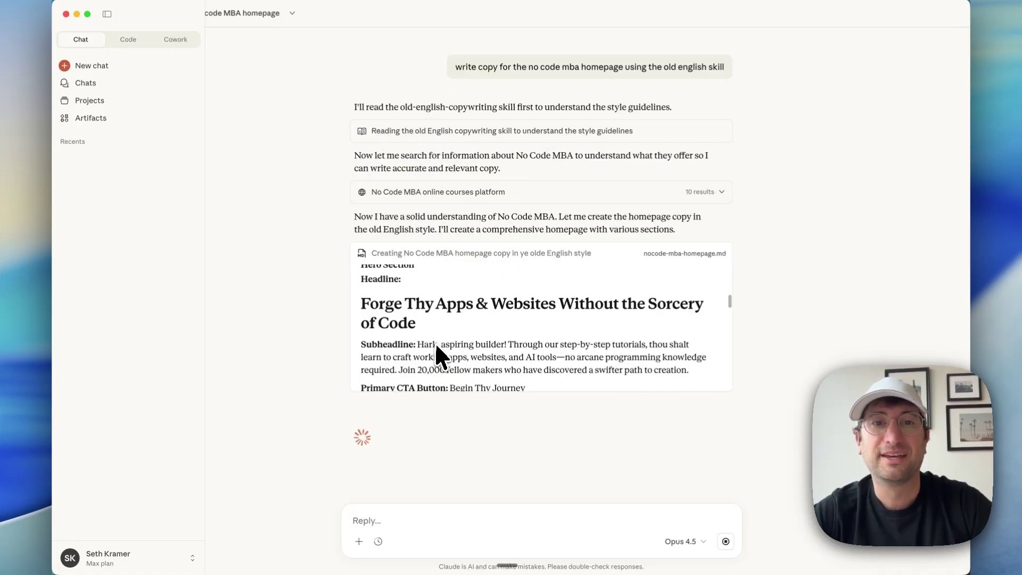
{"action": "scroll", "coordinate": [476, 328], "scroll_direction": "down", "scroll_amount": 5}
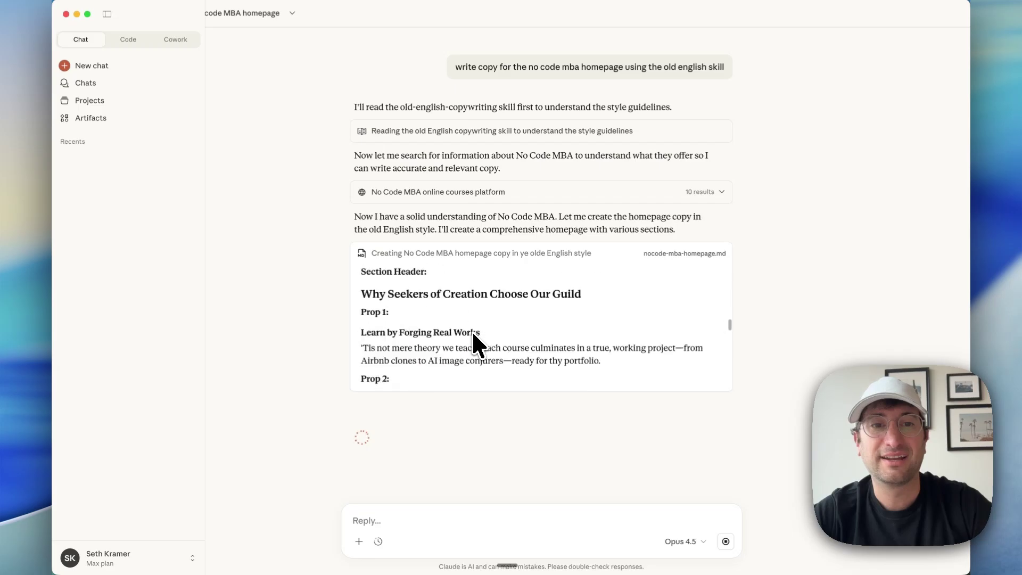
{"action": "scroll", "coordinate": [473, 333], "scroll_direction": "down", "scroll_amount": 3}
{"action": "scroll", "coordinate": [548, 292], "scroll_direction": "down", "scroll_amount": 5}
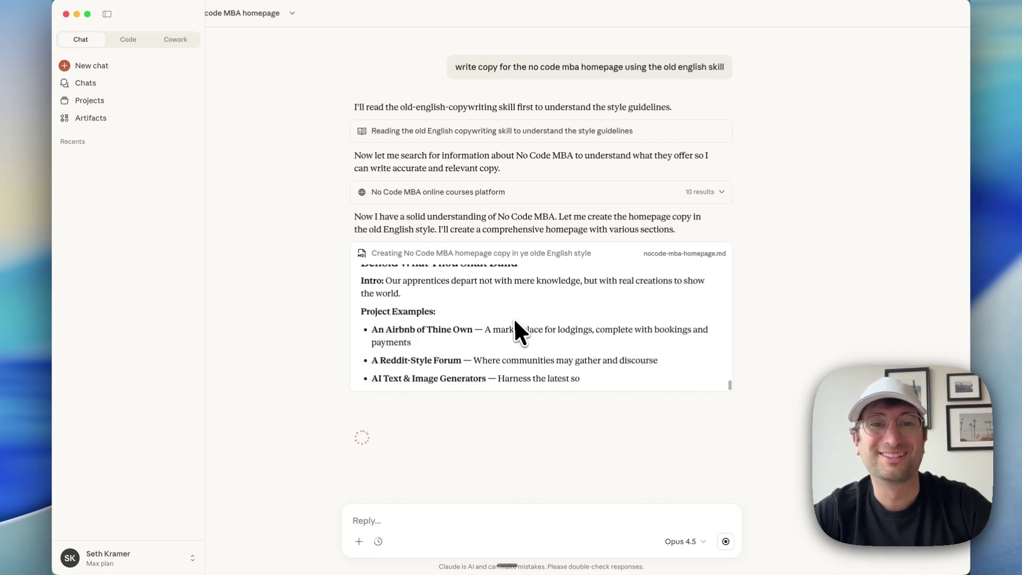
{"action": "scroll", "coordinate": [520, 333], "scroll_direction": "up", "scroll_amount": 5}
{"action": "scroll", "coordinate": [473, 340], "scroll_direction": "up", "scroll_amount": 3}
{"action": "scroll", "coordinate": [473, 340], "scroll_direction": "up", "scroll_amount": 3}
{"action": "scroll", "coordinate": [473, 339], "scroll_direction": "down", "scroll_amount": 5}
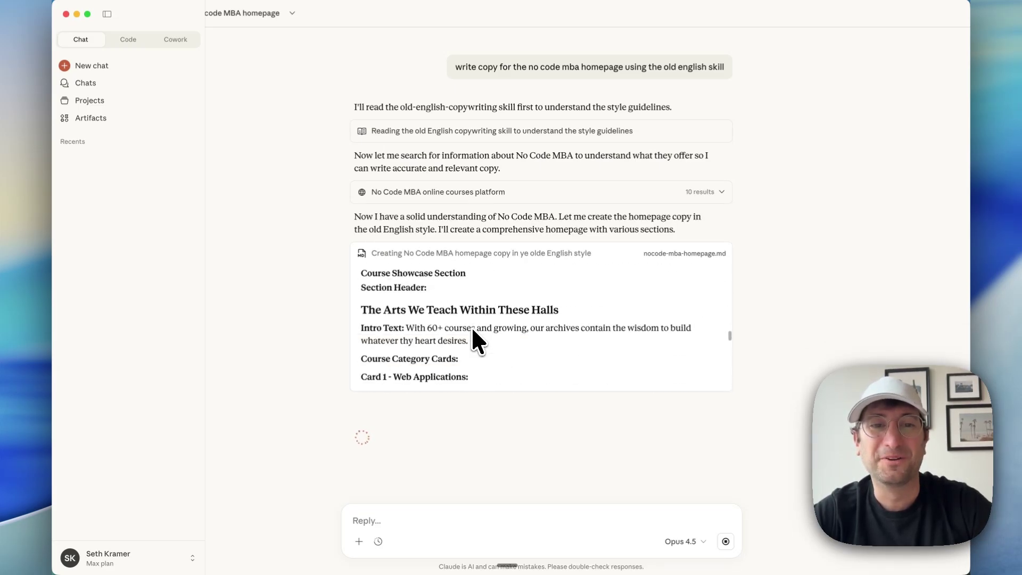
{"action": "scroll", "coordinate": [473, 340], "scroll_direction": "down", "scroll_amount": 5}
{"action": "scroll", "coordinate": [471, 326], "scroll_direction": "down", "scroll_amount": 2}
{"action": "scroll", "coordinate": [471, 326], "scroll_direction": "up", "scroll_amount": 5}
{"action": "scroll", "coordinate": [471, 326], "scroll_direction": "up", "scroll_amount": 5}
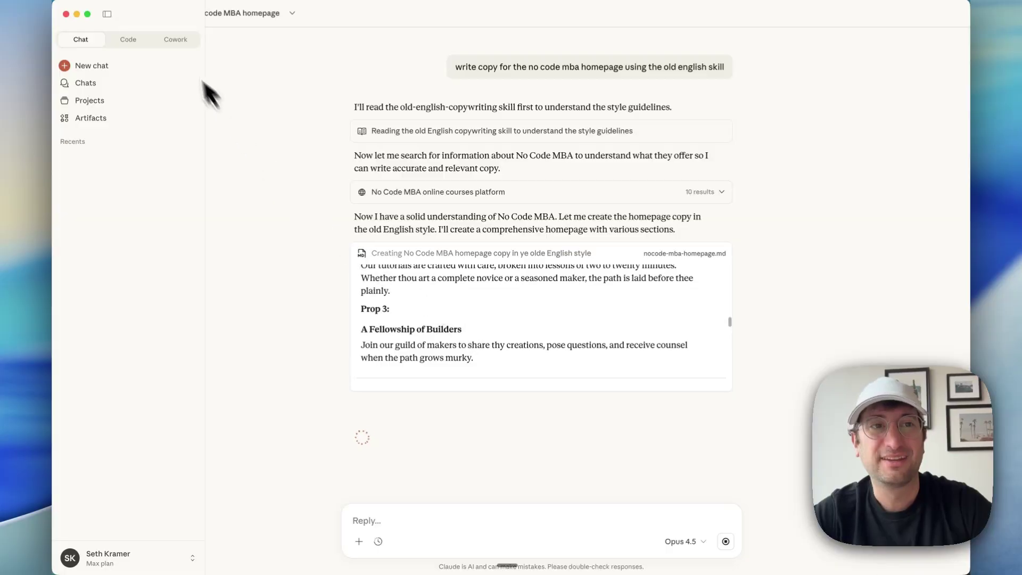
Switch from the Chat homepage draft back to Cowork with its task list
{"action": "left_click", "coordinate": [176, 40]}
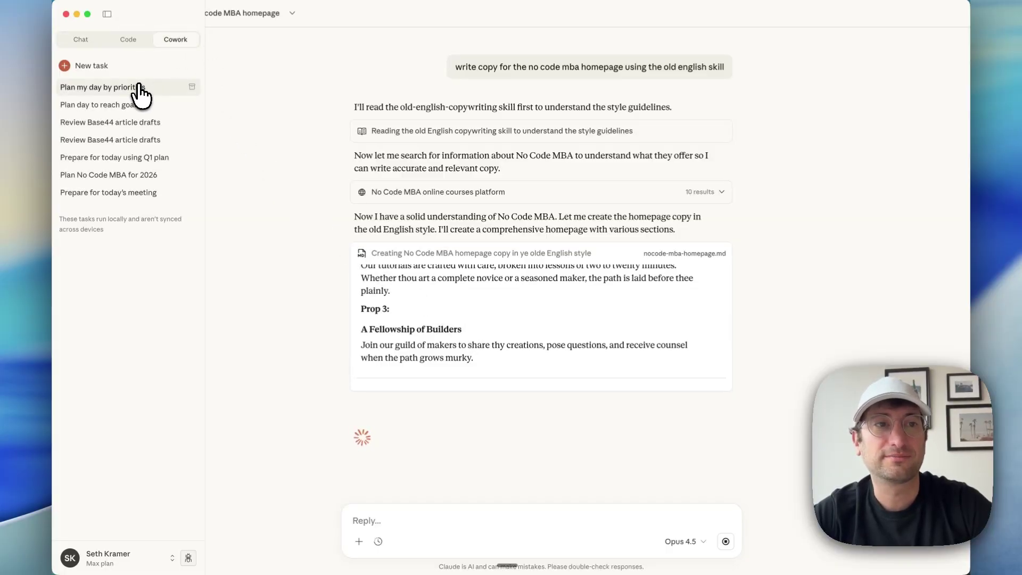
Open the Plan my day by priorities task and highlight its reply that no old English skill exists
{"action": "left_click", "coordinate": [140, 89]}
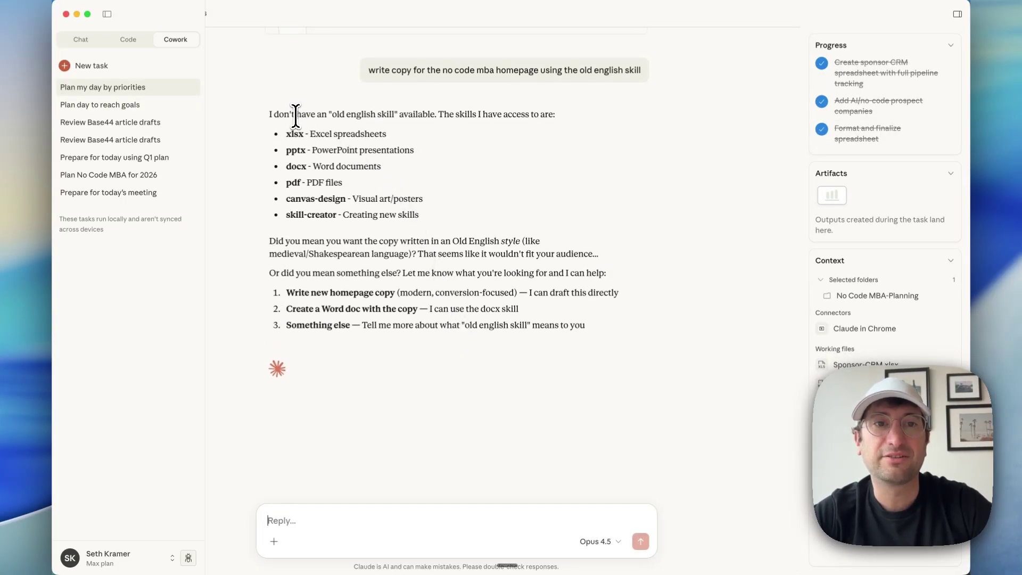
{"action": "left_click_drag", "start_coordinate": [296, 115], "coordinate": [463, 112]}
{"action": "left_click", "coordinate": [475, 114]}
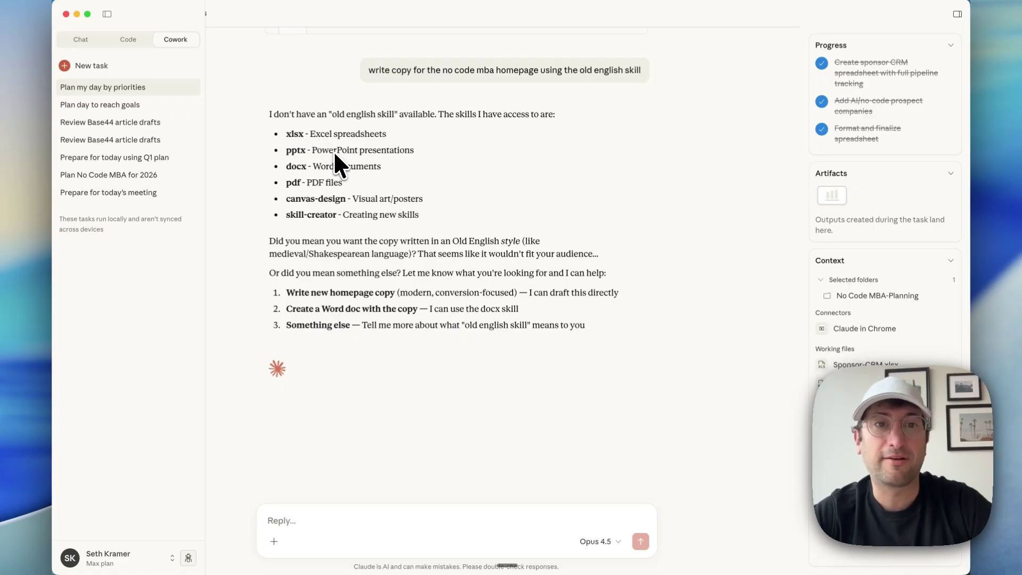
Highlight the Visual art/posters and skill-creator descriptions, then the full list of available skills
{"action": "left_click_drag", "start_coordinate": [352, 200], "coordinate": [423, 200]}
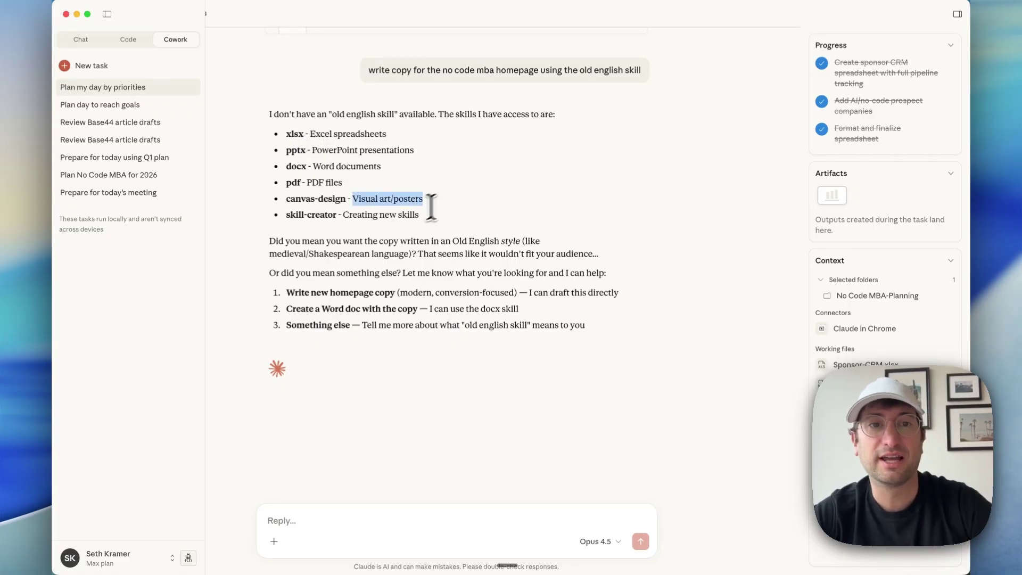
{"action": "left_click_drag", "start_coordinate": [349, 215], "coordinate": [425, 228]}
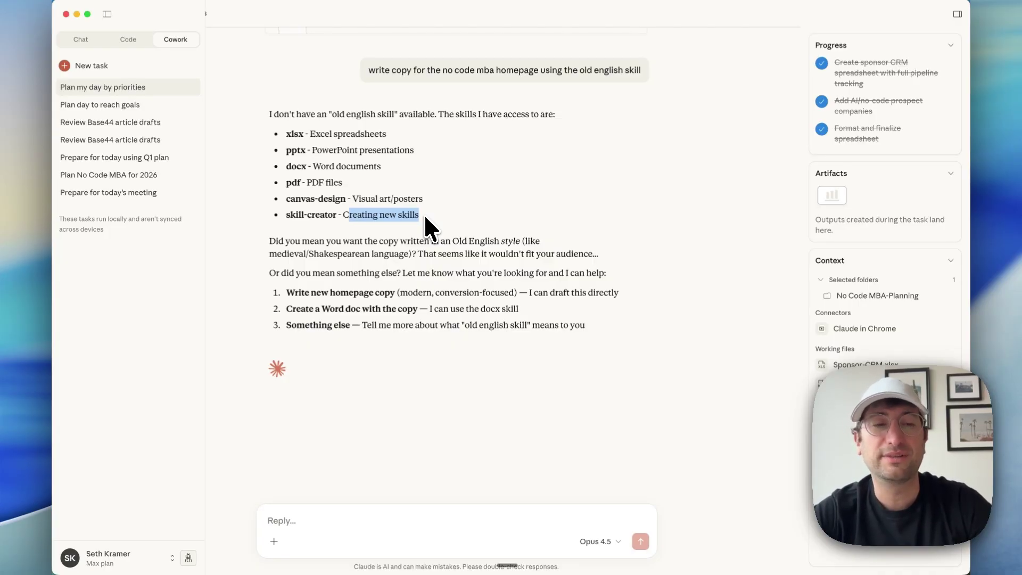
{"action": "left_click", "coordinate": [429, 231]}
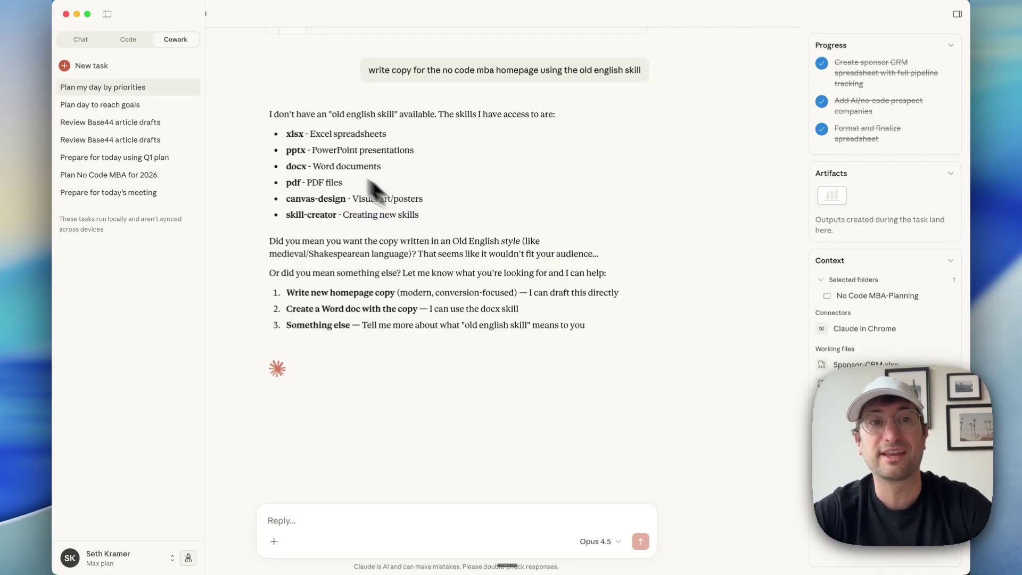
{"action": "mouse_move", "coordinate": [289, 133]}
{"action": "left_mouse_down"}
{"action": "mouse_move", "coordinate": [425, 199]}
{"action": "mouse_move", "coordinate": [285, 142]}
{"action": "left_mouse_up"}
{"action": "left_click", "coordinate": [429, 221]}
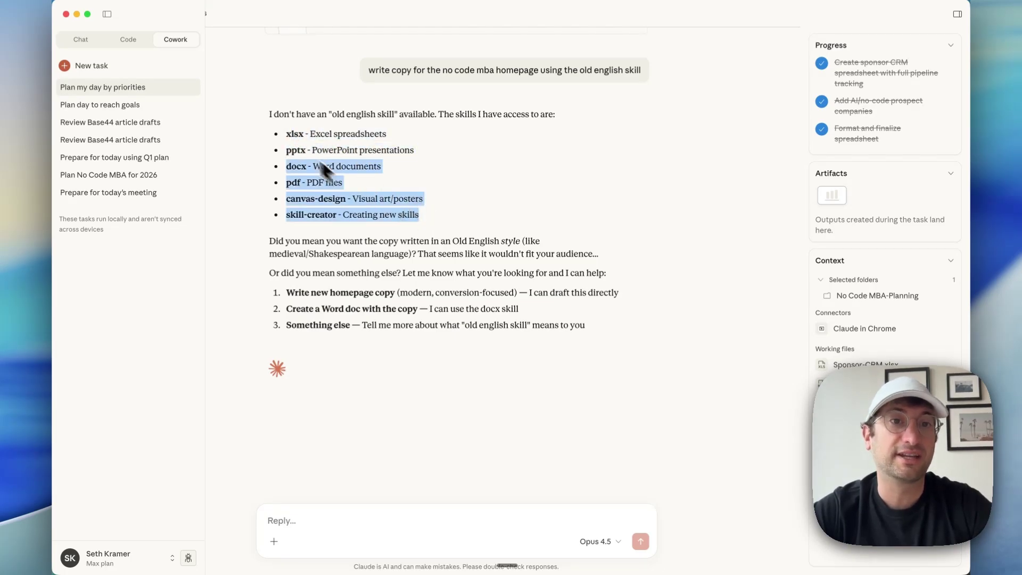